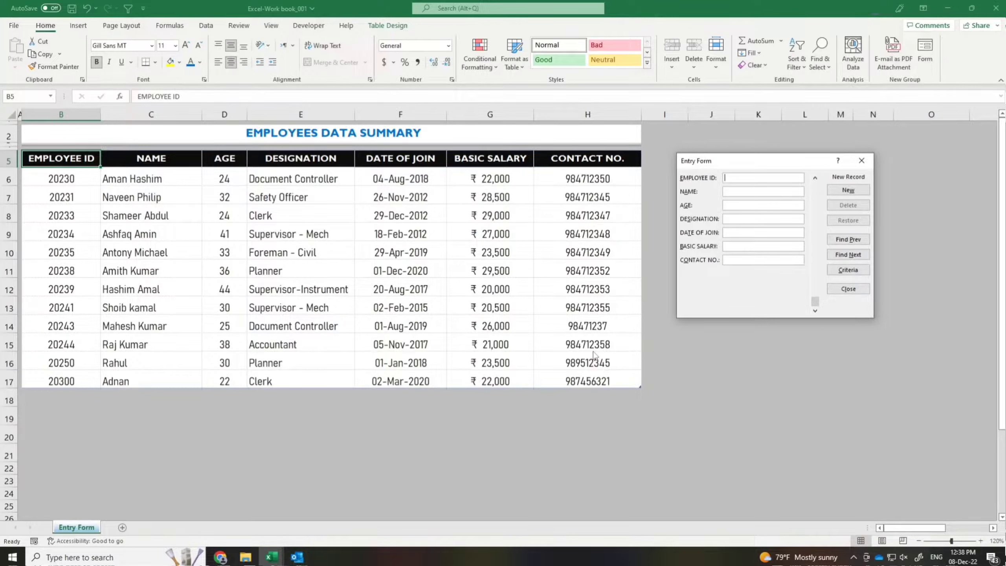
# Step: Add a record for a 30-year-old Planner joined 1/1/2019 with basic salary 23500, filling in the employee's ID, name and contact number
pyautogui.write('20301')
pyautogui.press('Tab')
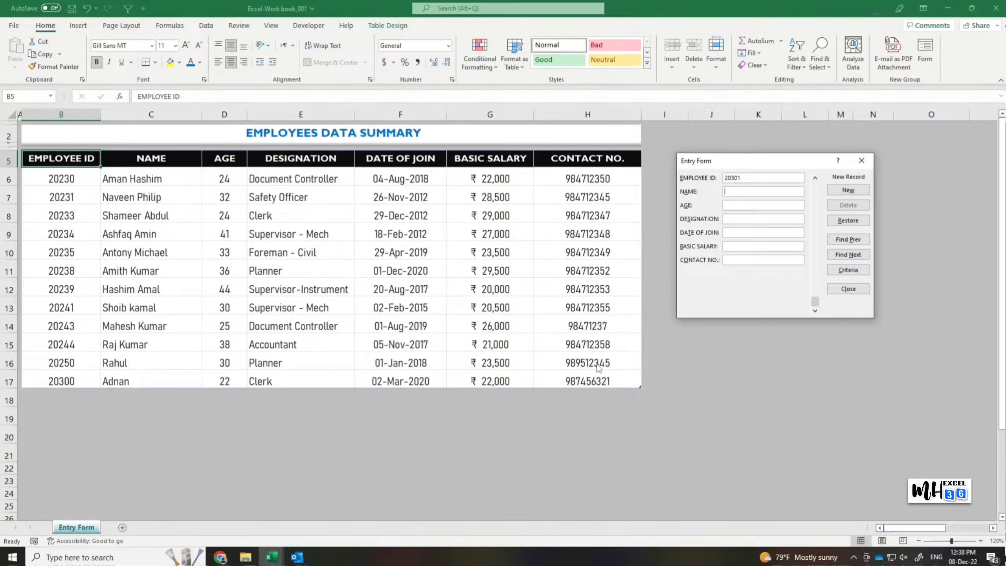
pyautogui.write('Naveen')
pyautogui.write('3')
pyautogui.write('Planner')
pyautogui.write('1/1/')
pyautogui.write('2019')
pyautogui.write('235')
pyautogui.write('00')
pyautogui.write('9895')
pyautogui.write('54321')
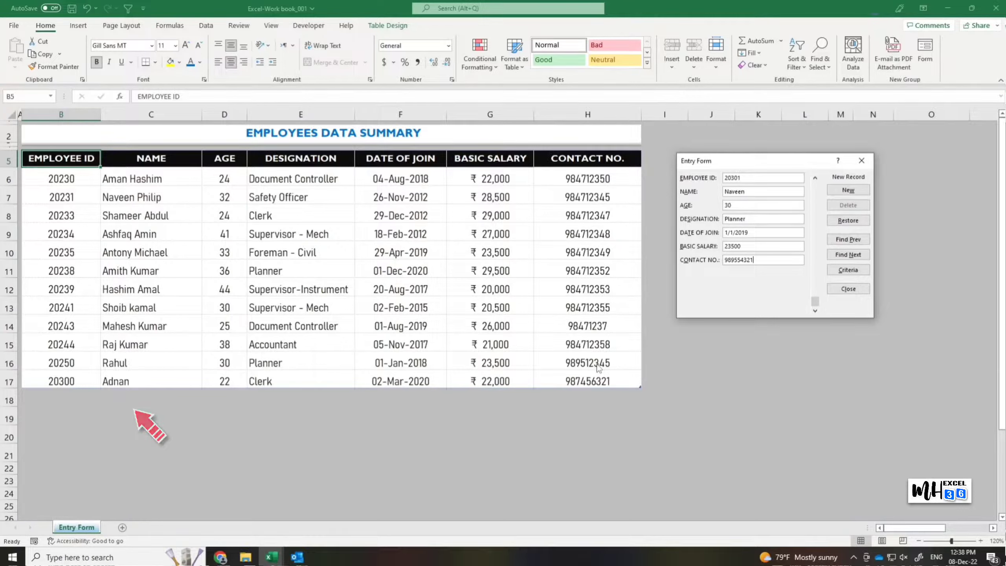
pyautogui.press('Return')
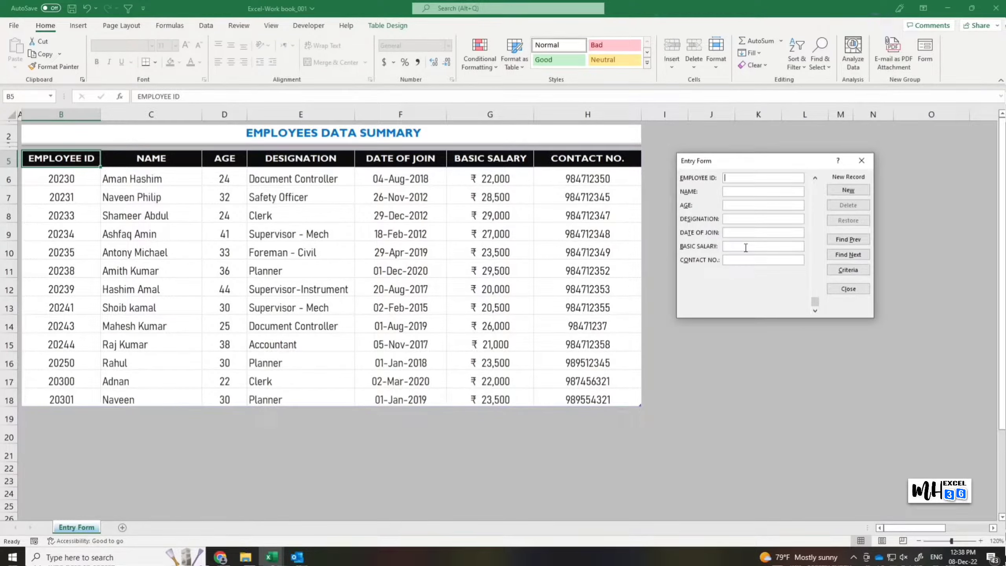
# Step: Add a record for a 23-year-old Clerk joined 2/3/2018 with basic salary 20100, including the employee's ID, name and contact number, and close the form
pyautogui.write('20')
pyautogui.write('3')
pyautogui.write('21')
pyautogui.write('Nazee')
pyautogui.write('r')
pyautogui.write('23')
pyautogui.write('Clerk')
pyautogui.write('2/3/20')
pyautogui.write('1')
pyautogui.write('8')
pyautogui.write('201')
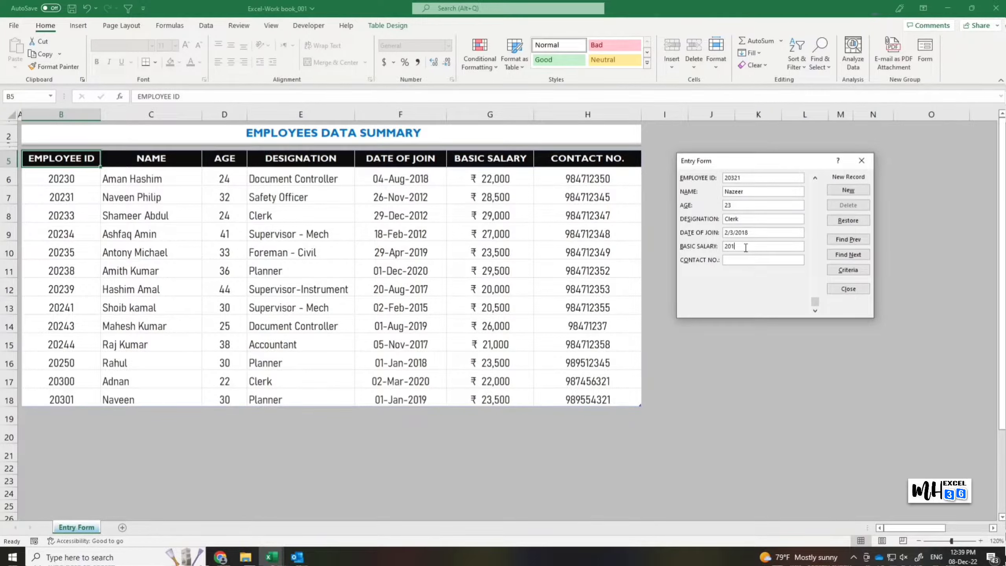
pyautogui.write('00')
pyautogui.write('989565')
pyautogui.write('321')
pyautogui.press('Return')
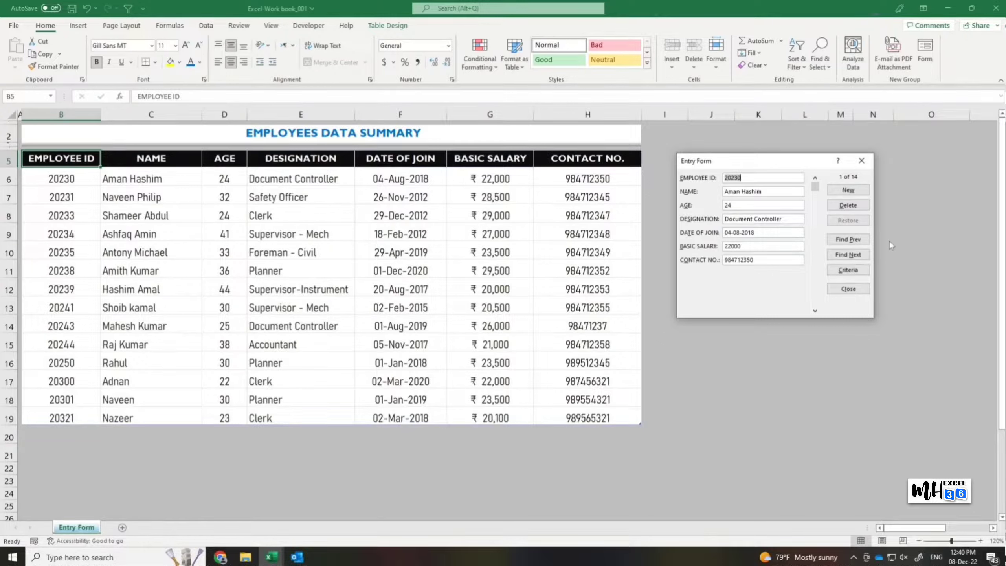
pyautogui.click(865, 164)
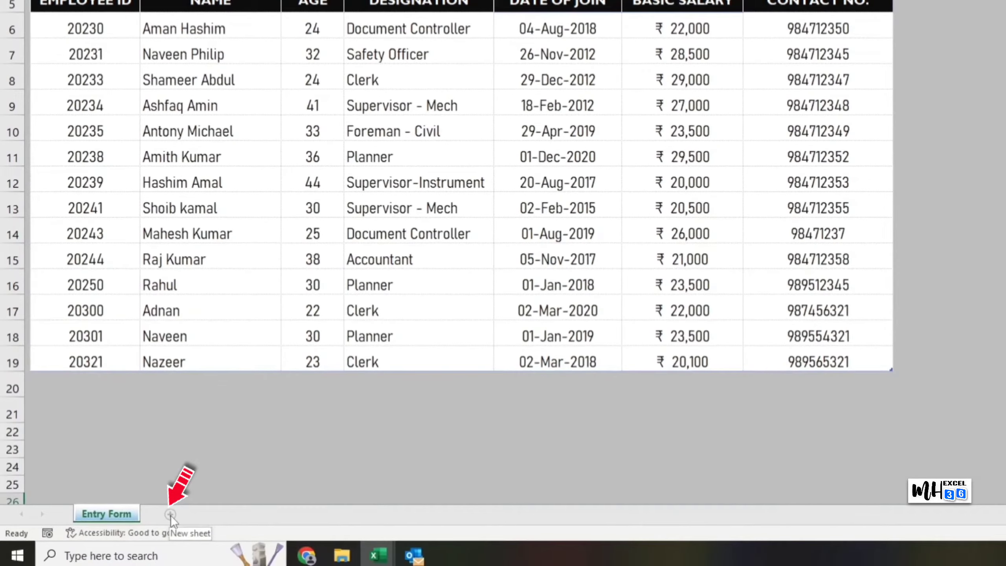
# Step: Add a new worksheet to the workbook and open the ribbon customization options
pyautogui.click(157, 518)
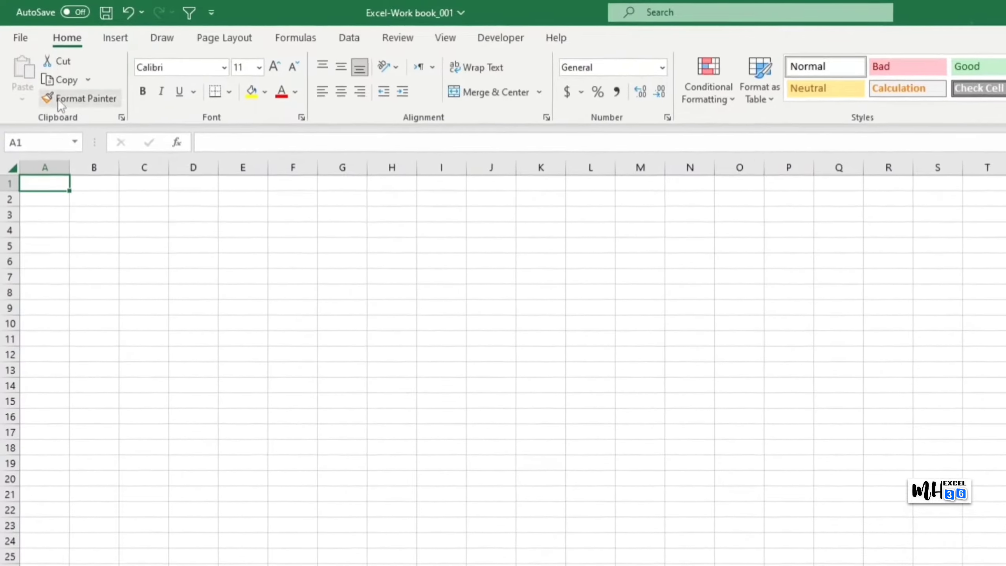
pyautogui.rightClick(58, 37)
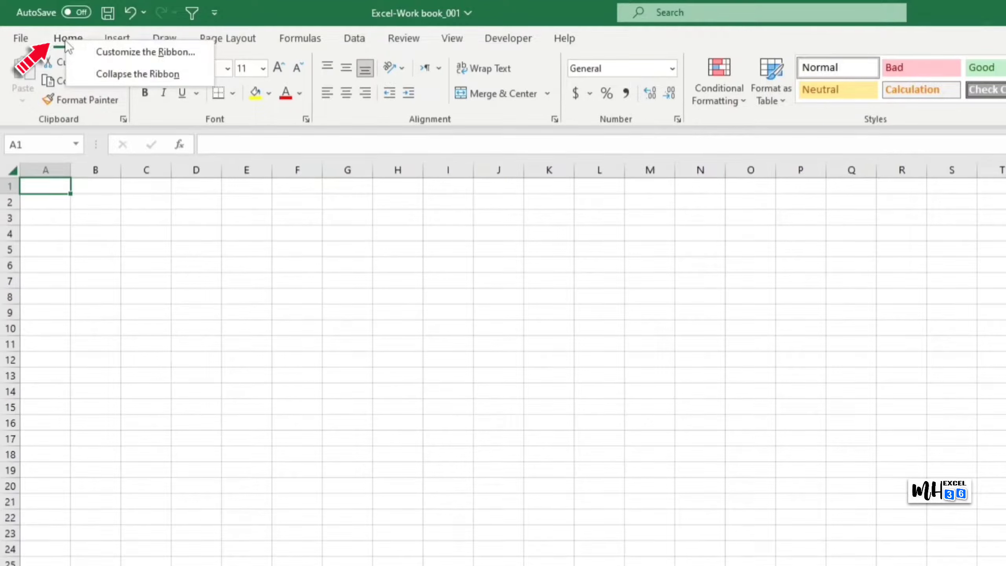
pyautogui.click(180, 55)
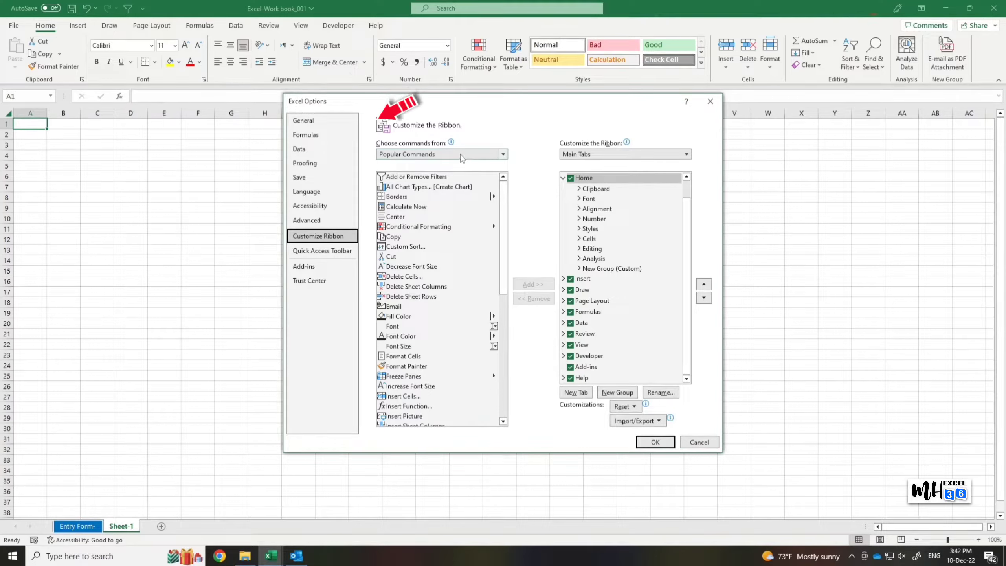
# Step: Add the Form command from All Commands to New Group (Custom) under Home and apply the ribbon change
pyautogui.click(503, 156)
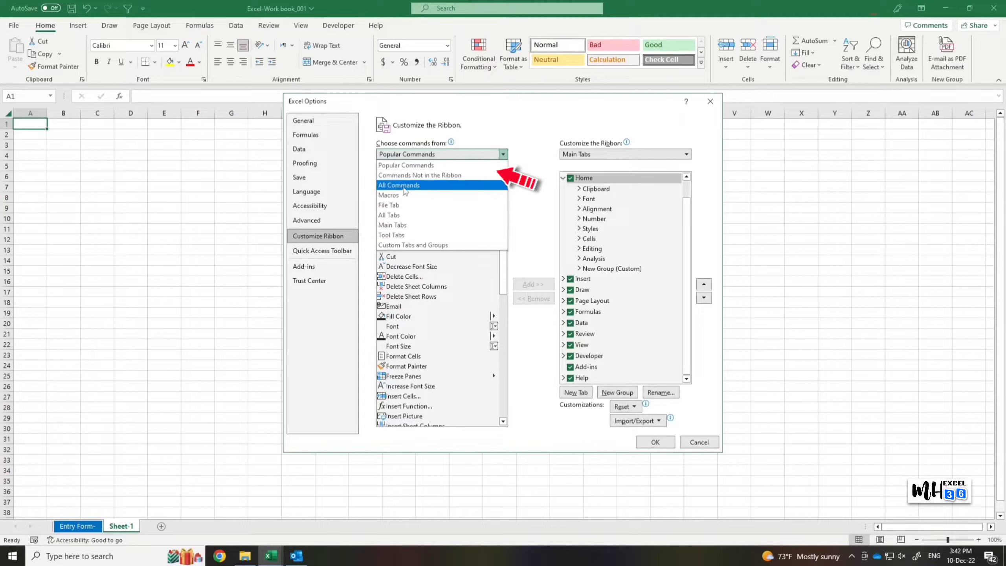
pyautogui.click(430, 187)
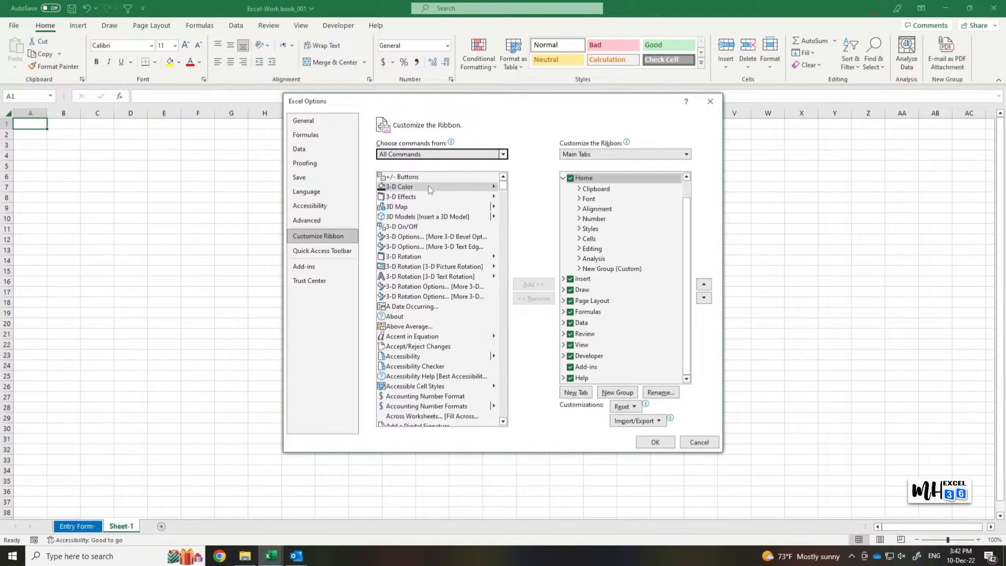
pyautogui.scroll(-3, 430, 220)
pyautogui.scroll(-1, 429, 219)
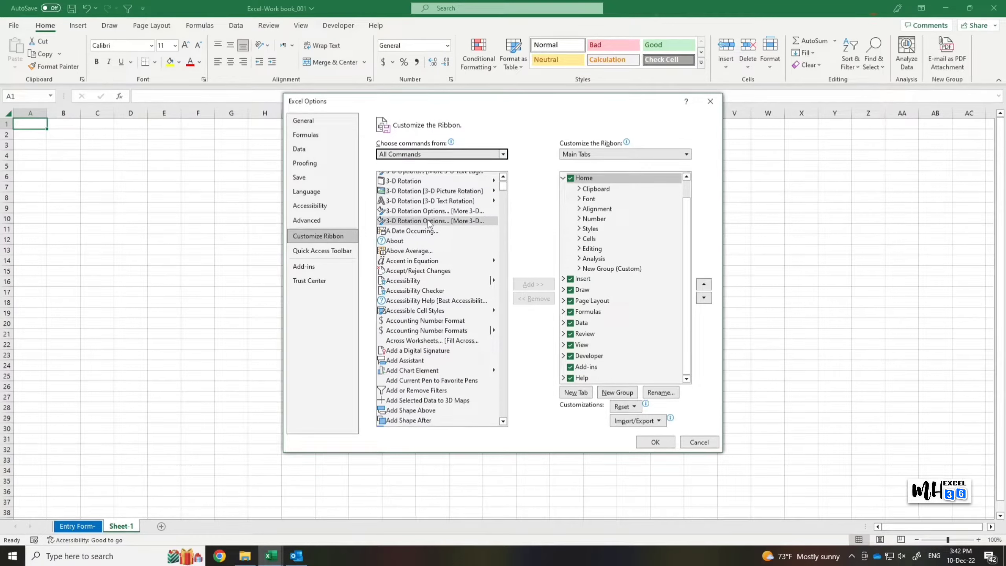
pyautogui.click(429, 222)
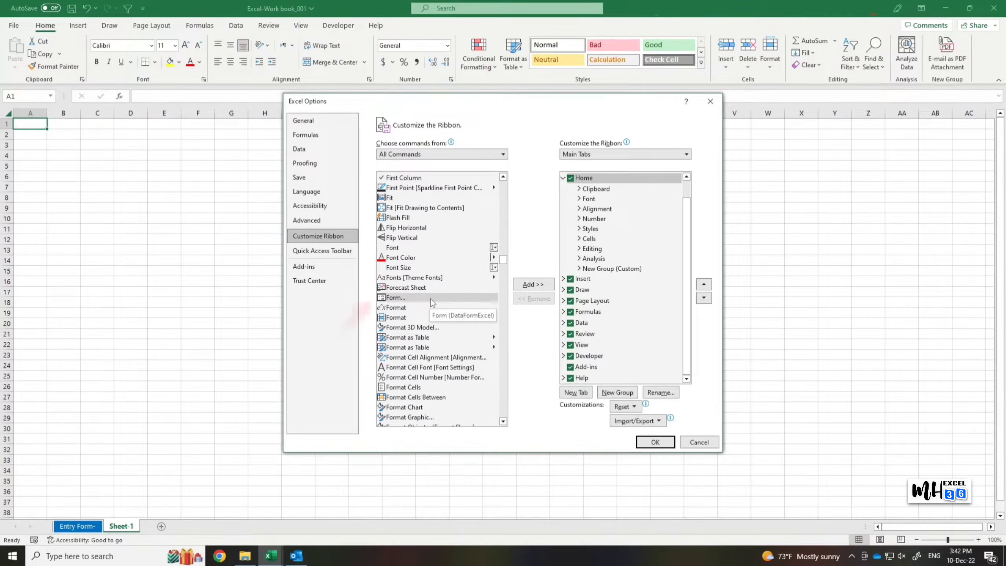
pyautogui.click(431, 298)
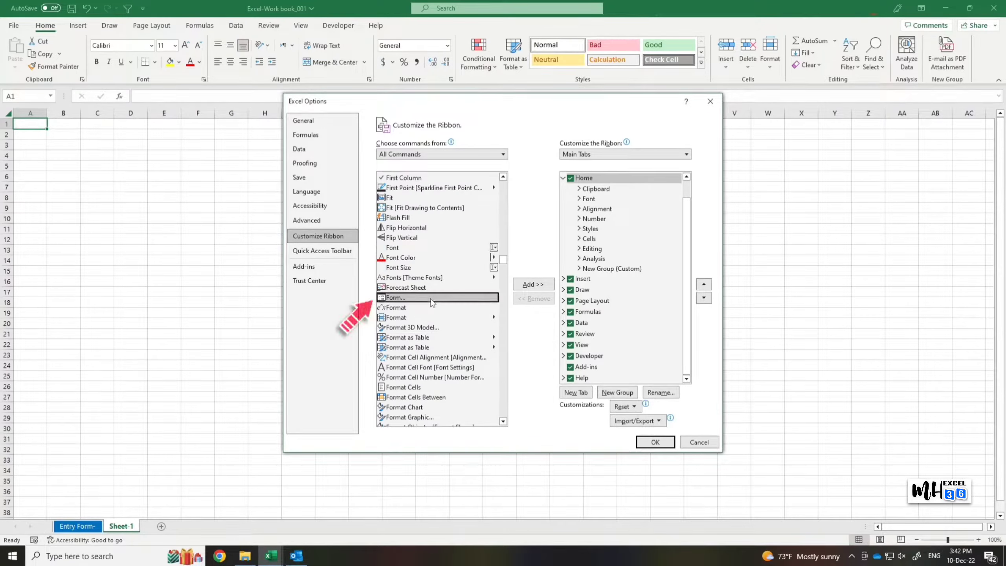
pyautogui.click(533, 284)
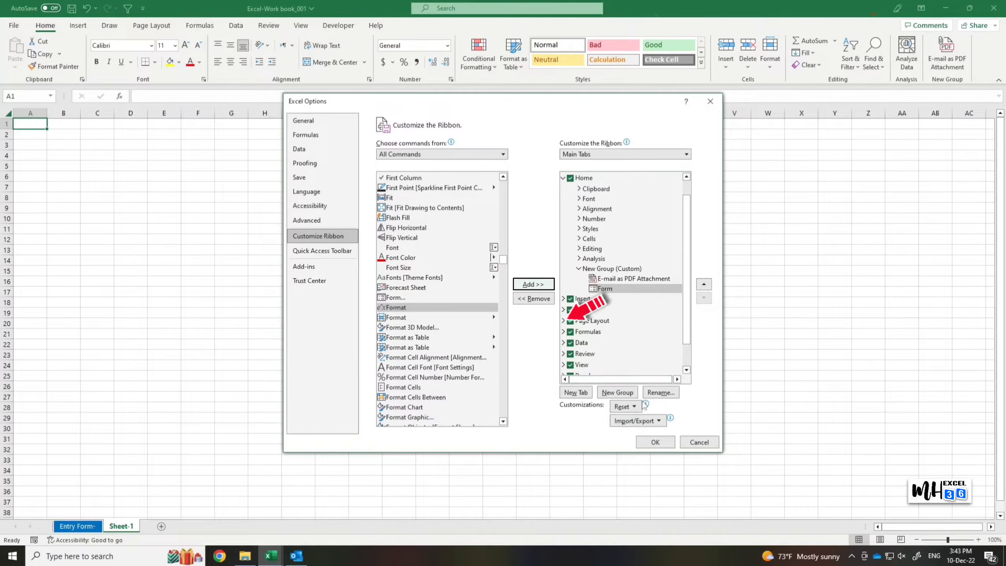
pyautogui.click(663, 441)
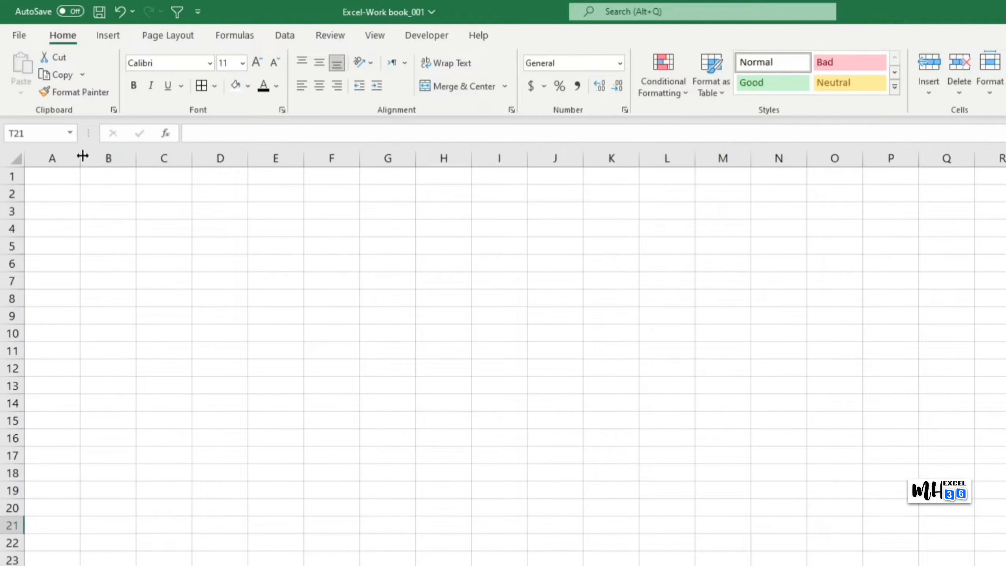
# Step: Narrow column A and enter the headers EMPLOYEE ID in B4 and NAME in C4, widening columns B and C to fit
pyautogui.moveTo(84, 155)
pyautogui.mouseDown()
pyautogui.moveTo(34, 193)
pyautogui.moveTo(11, 194)
pyautogui.moveTo(19, 171)
pyautogui.mouseUp()
pyautogui.click(68, 218)
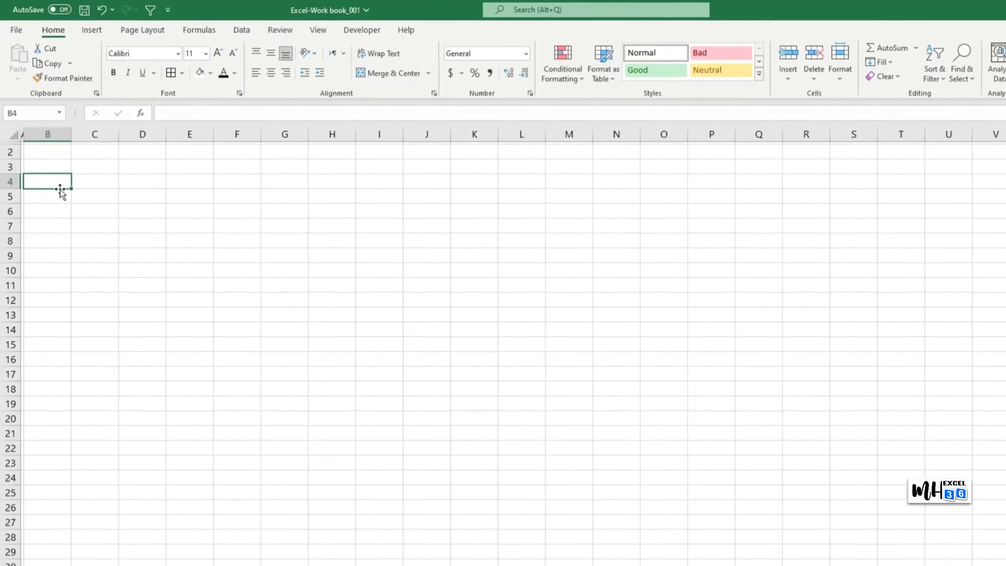
pyautogui.write('EMPLOYEE ID')
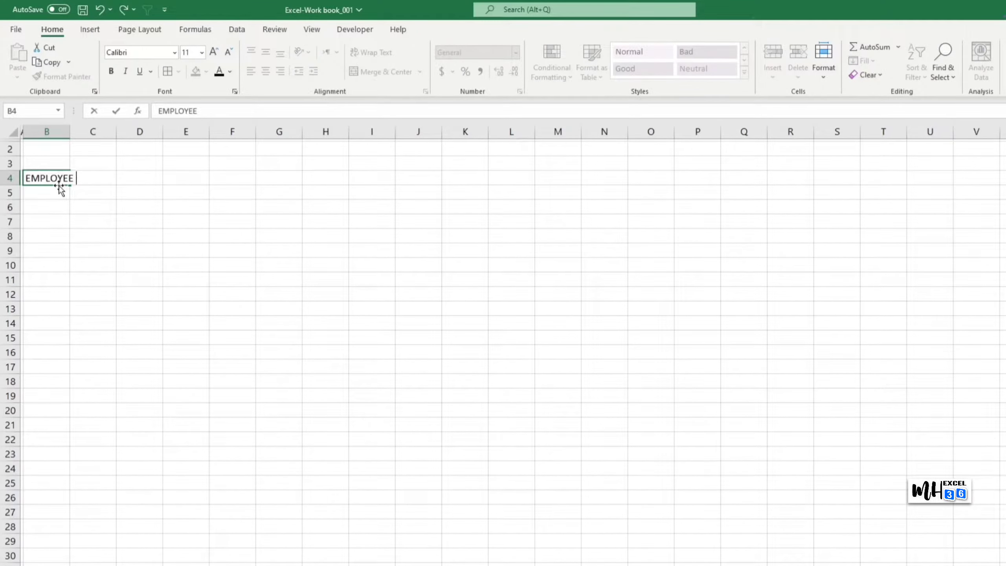
pyautogui.press('Tab')
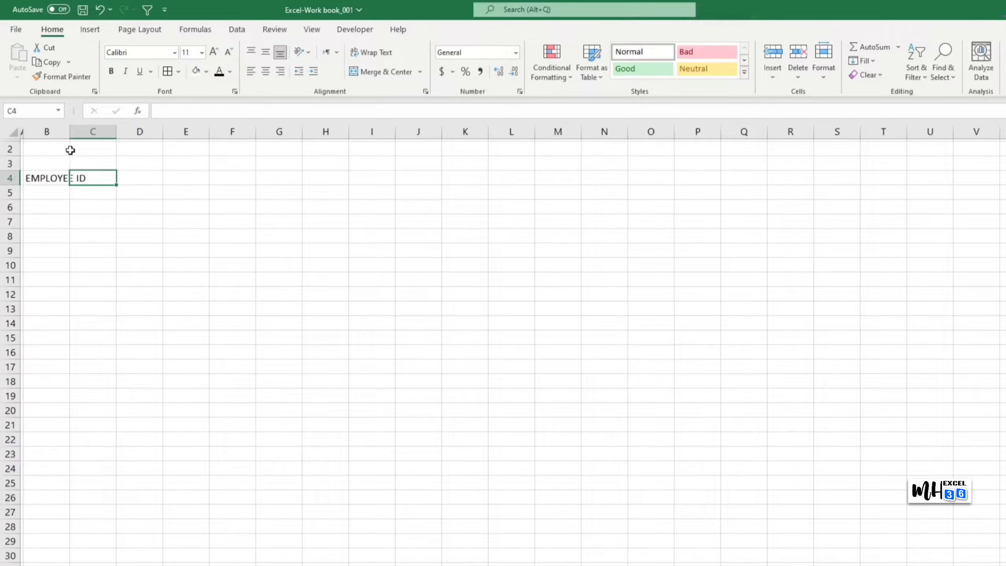
pyautogui.moveTo(70, 131); pyautogui.dragTo(104, 136)
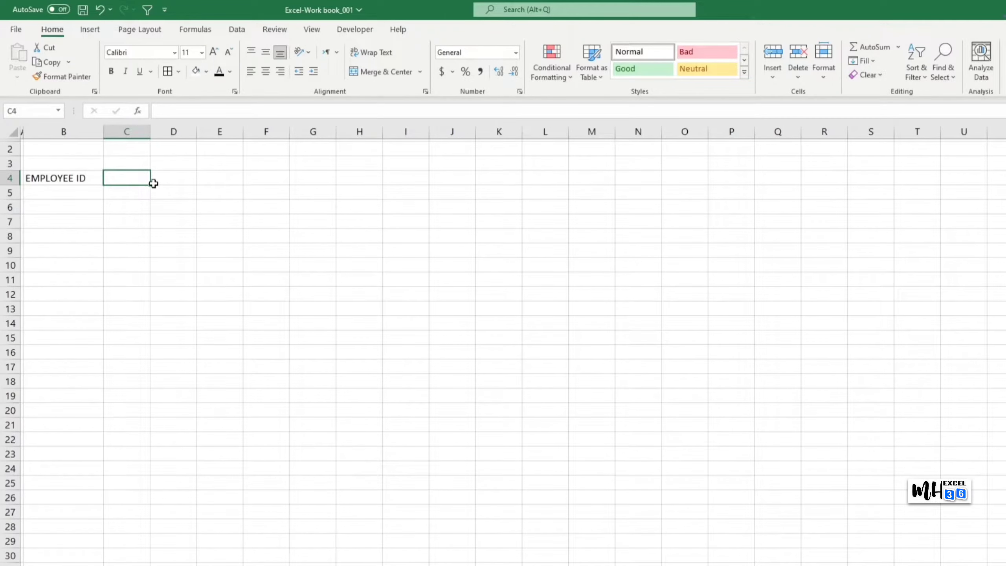
pyautogui.write('BAME')
pyautogui.press('Tab')
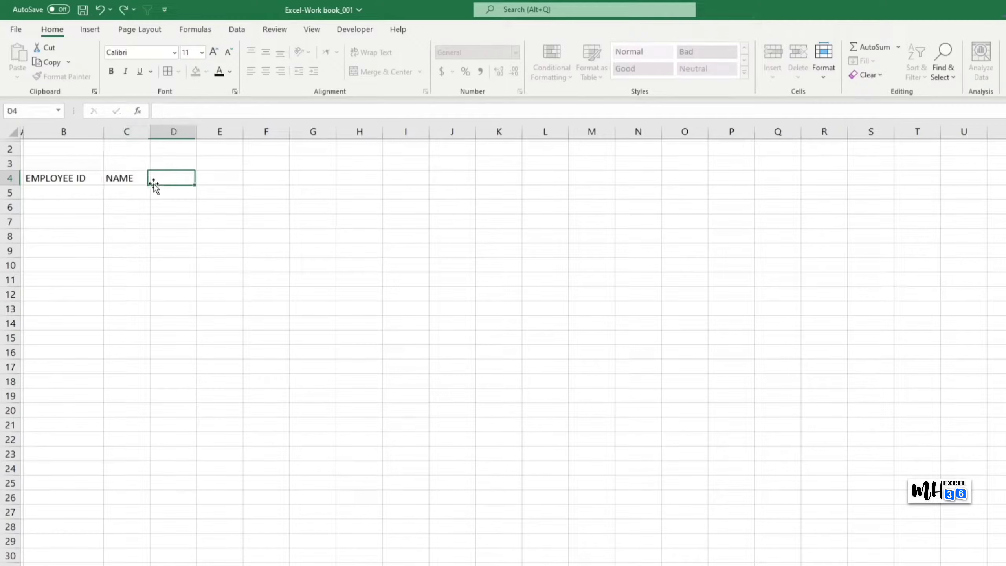
pyautogui.moveTo(150, 131); pyautogui.dragTo(198, 131)
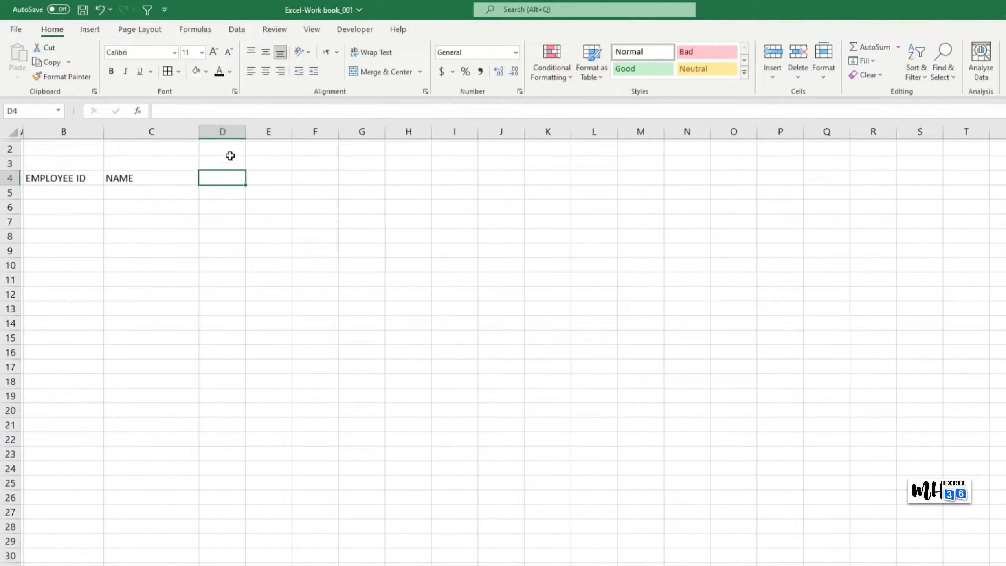
# Step: Enter the headers AGE in D4 and DESIGNATION in E4, widening column E to fit
pyautogui.write('AGE')
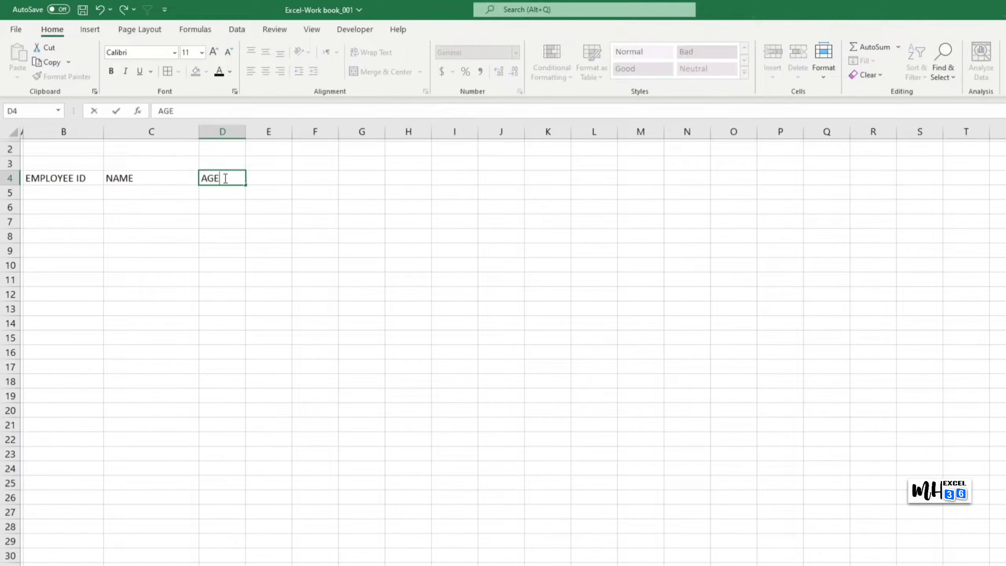
pyautogui.press('Tab')
pyautogui.write('DESIGNATION')
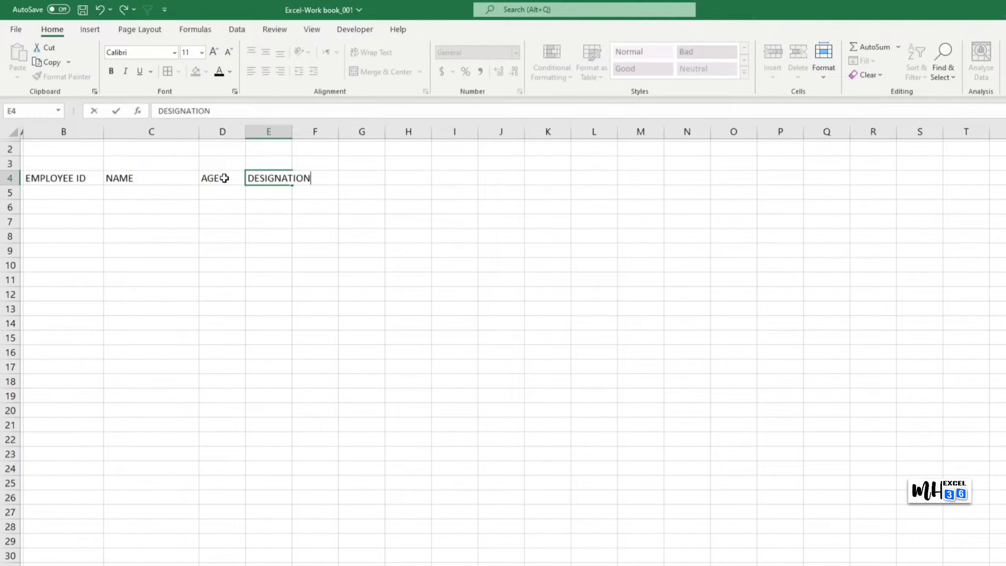
pyautogui.press('Tab')
pyautogui.moveTo(292, 131); pyautogui.dragTo(346, 131)
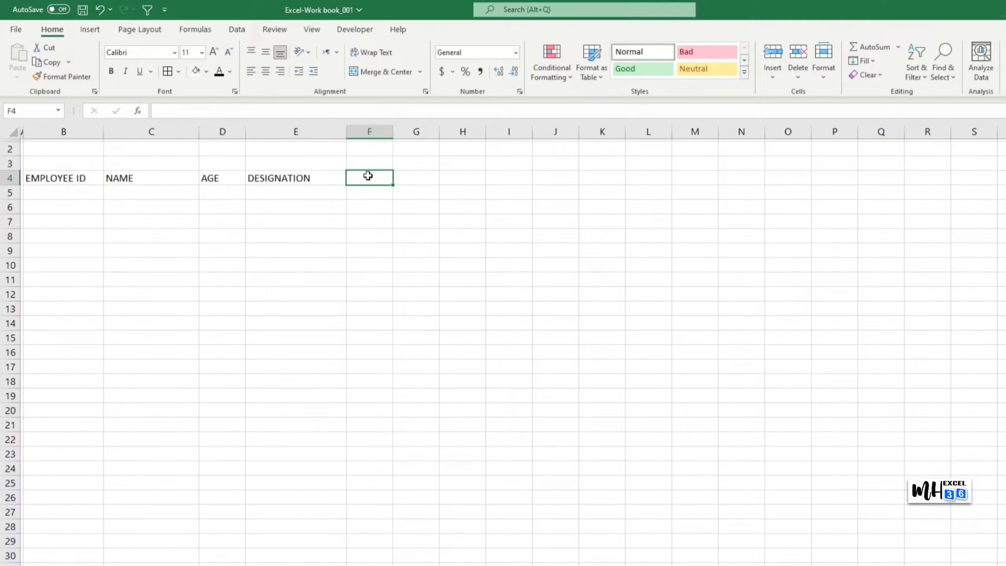
# Step: Enter the headers DATE OF JOIN, BASIC SALARY and CONTACT NO. in F4:H4, widening columns F, G and H
pyautogui.write('DATE OF JOIN')
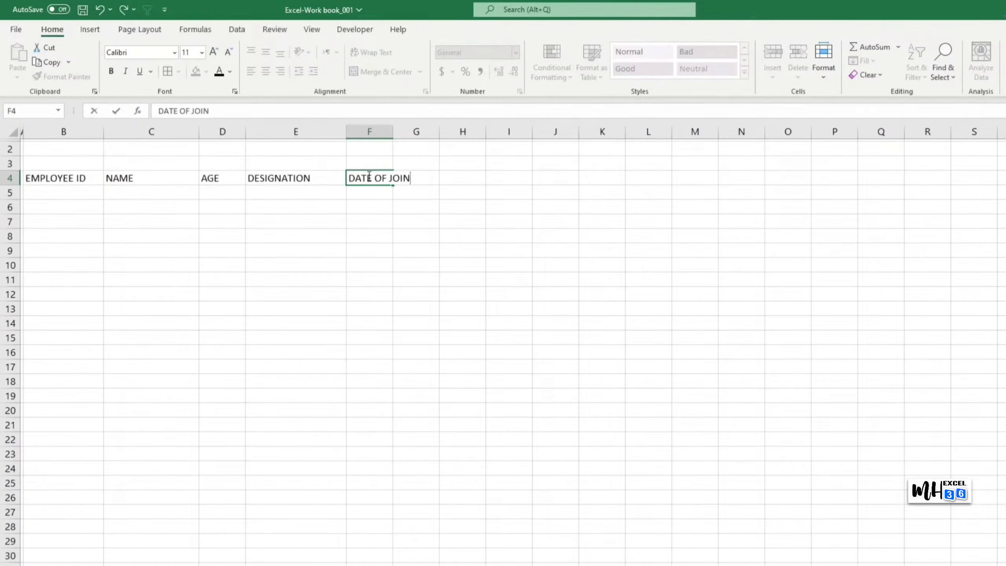
pyautogui.press('Tab')
pyautogui.moveTo(393, 131); pyautogui.dragTo(442, 129)
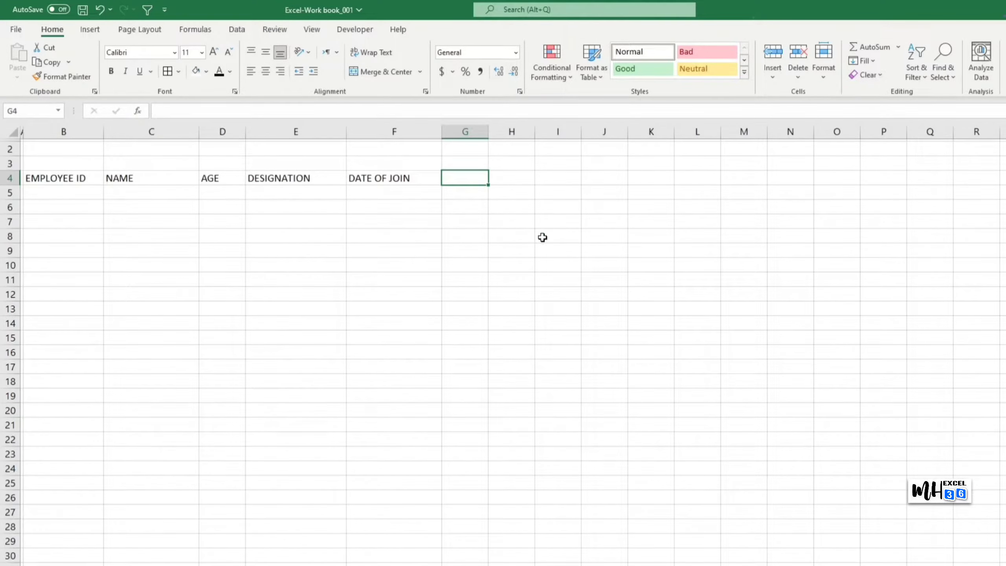
pyautogui.write('BASIC SALARY')
pyautogui.press('Tab')
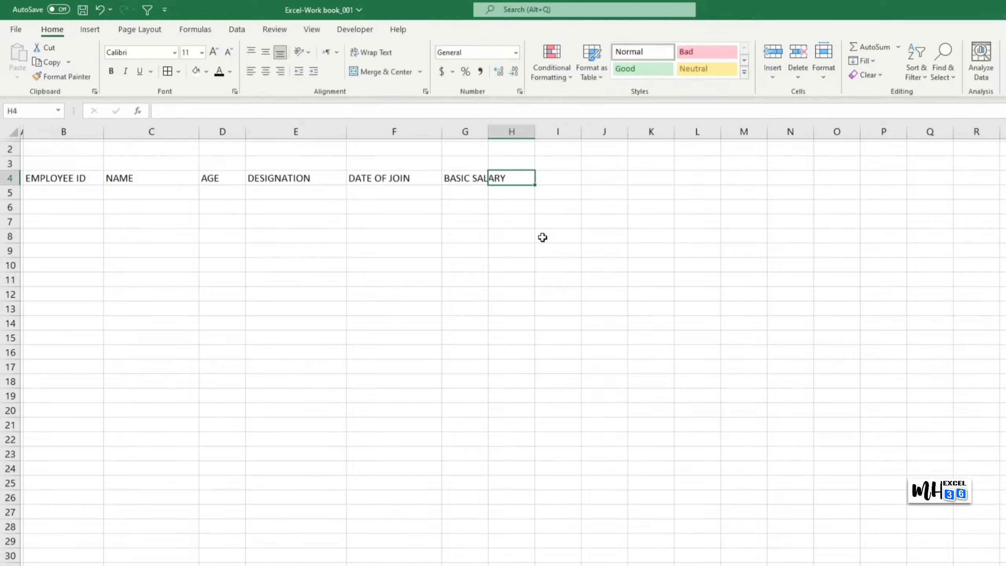
pyautogui.moveTo(489, 130); pyautogui.dragTo(636, 131)
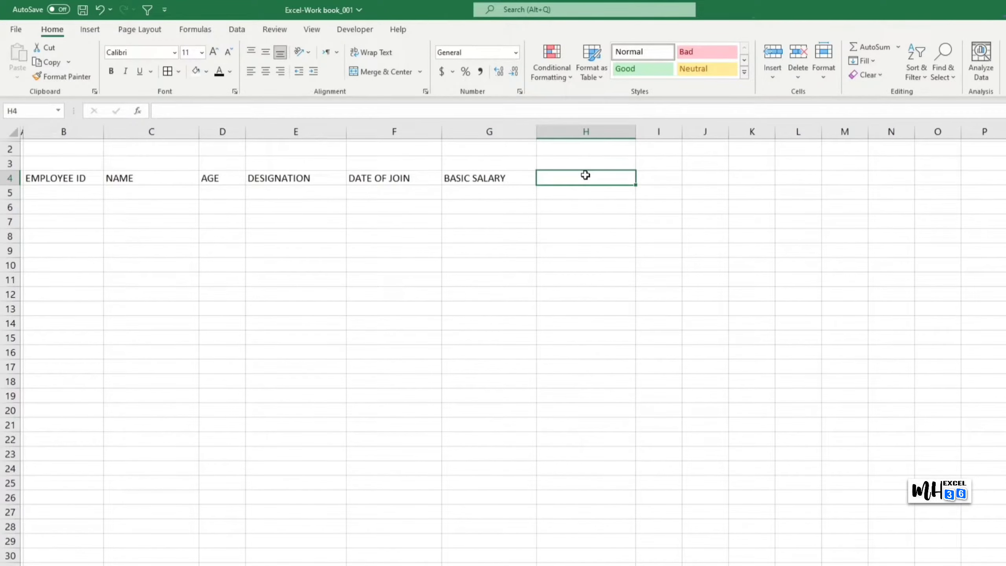
pyautogui.write('CONTACT NO.')
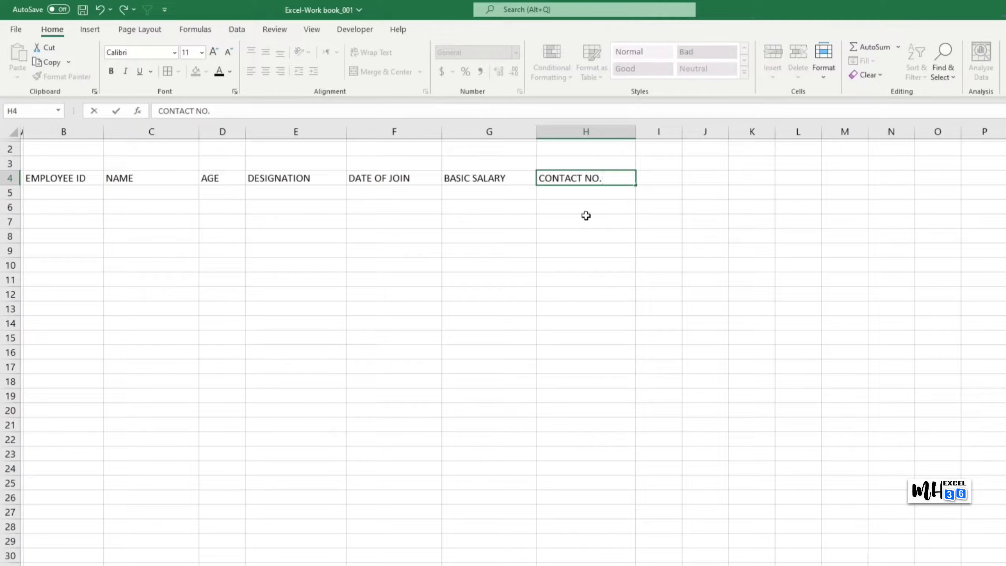
pyautogui.click(705, 249)
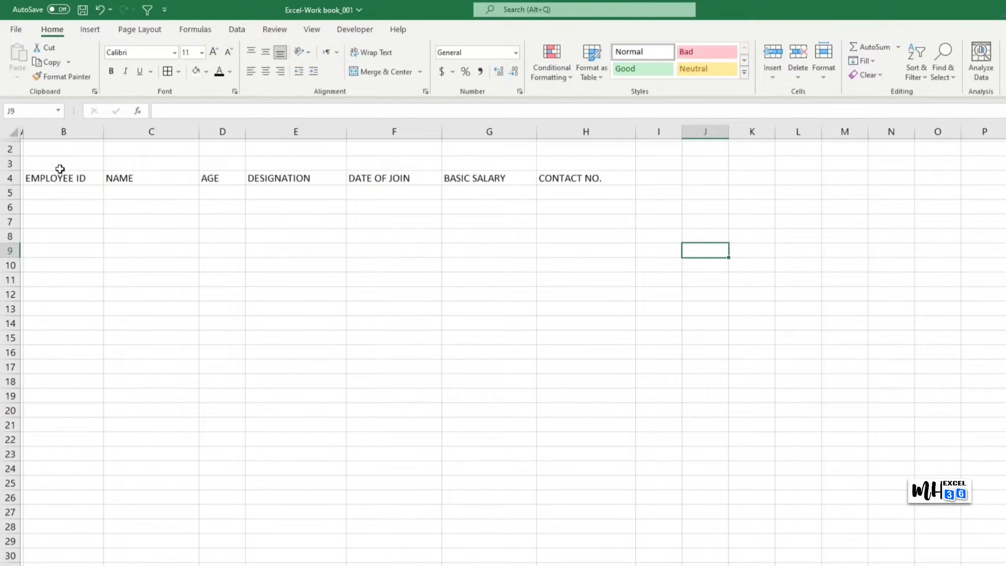
# Step: Make the headers in B4:H4 bold, set their font to Gill Sans MT and center them
pyautogui.moveTo(48, 181); pyautogui.dragTo(562, 178)
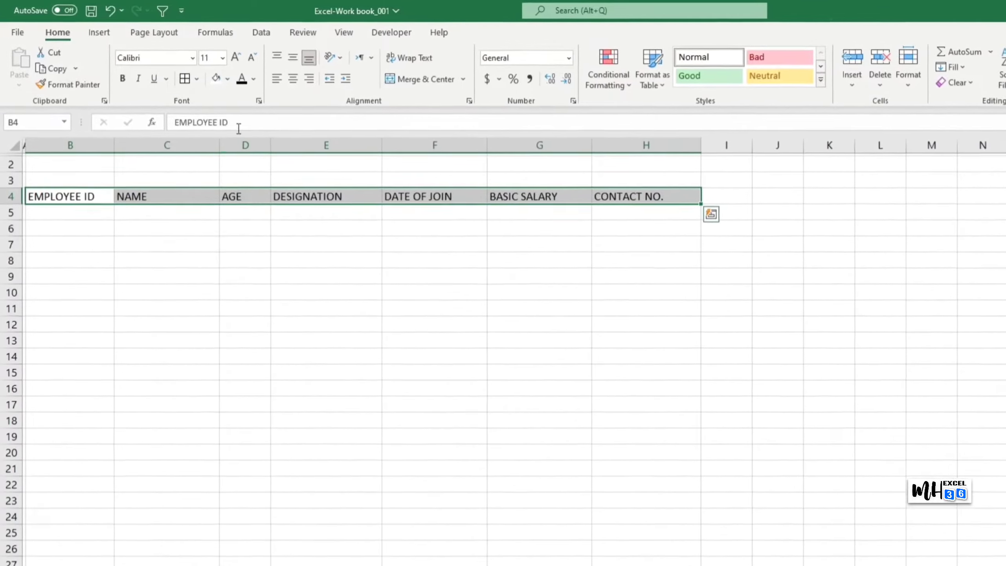
pyautogui.click(128, 82)
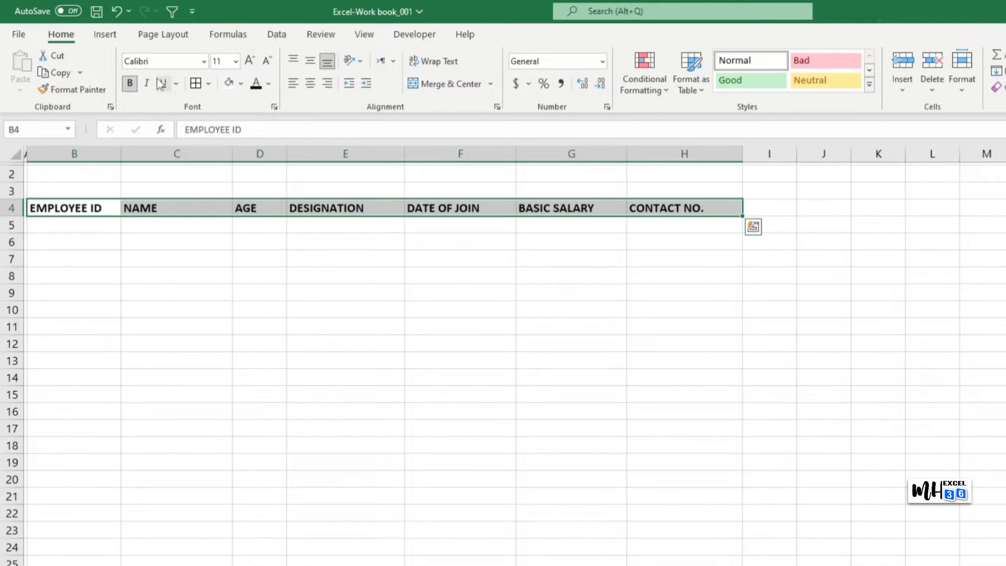
pyautogui.click(161, 62)
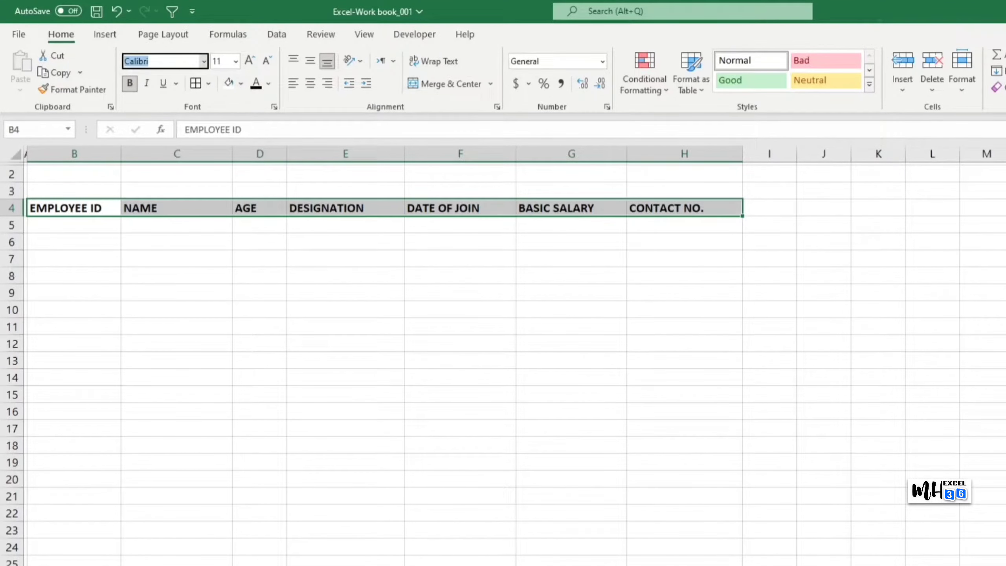
pyautogui.write('Gill Sans MT')
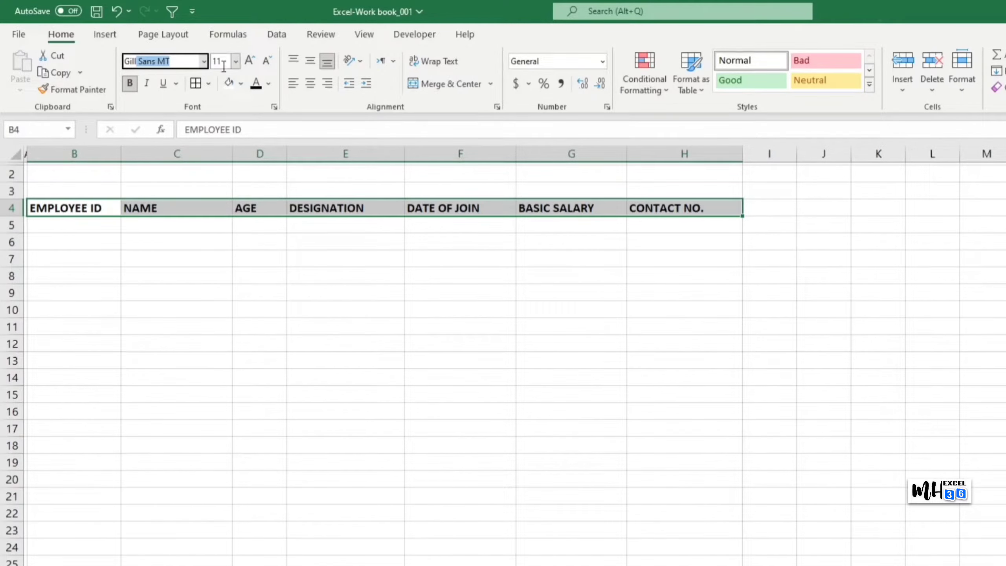
pyautogui.press('Return')
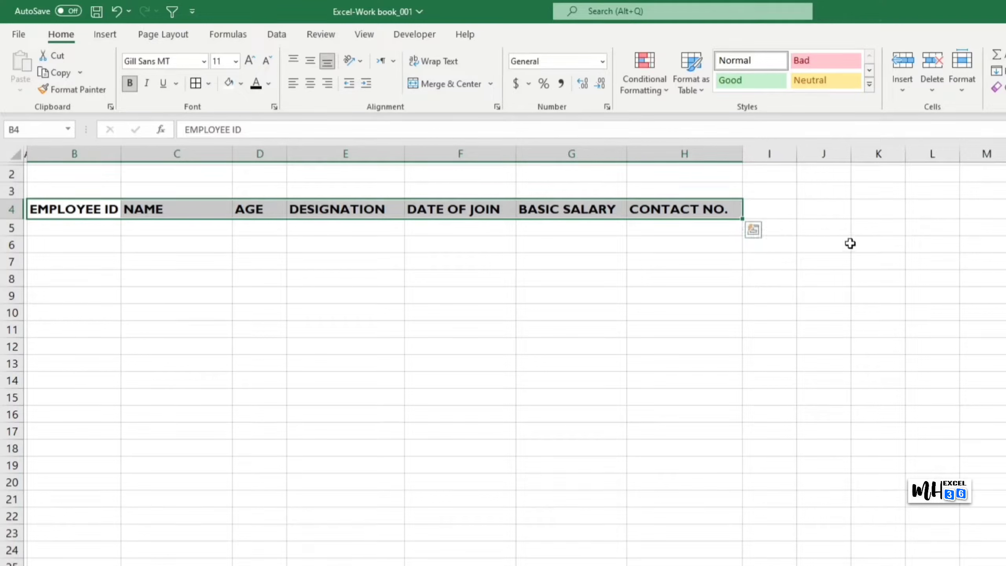
pyautogui.click(310, 84)
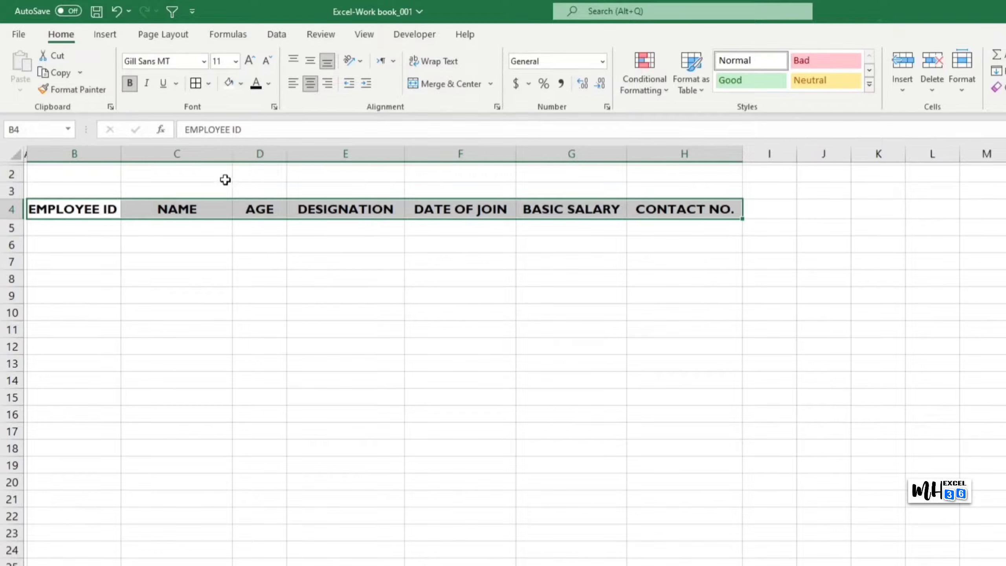
# Step: Merge and center B2:H2 and enter the title EMPLOYEES DATA SUMMARY
pyautogui.moveTo(46, 177); pyautogui.dragTo(701, 176)
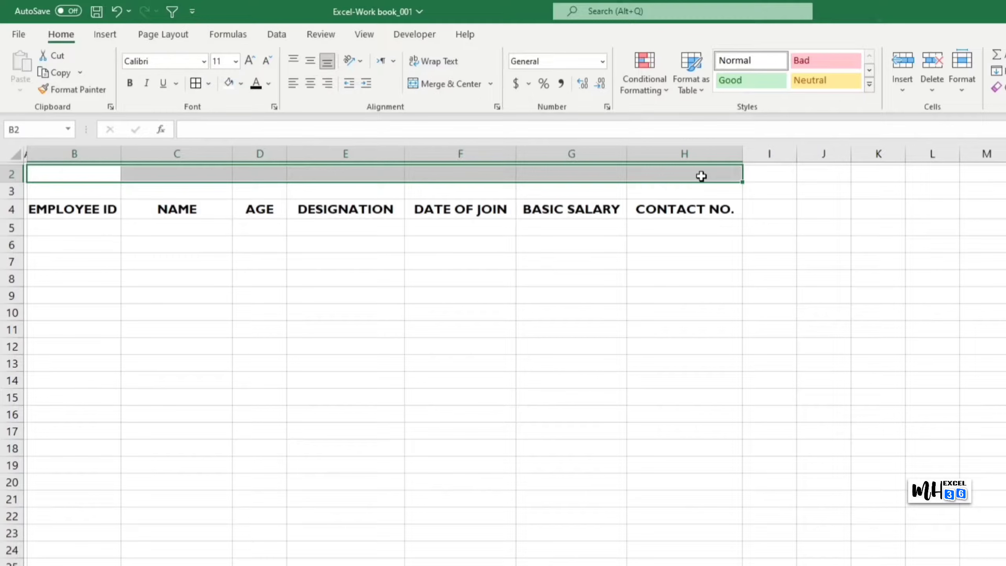
pyautogui.click(460, 88)
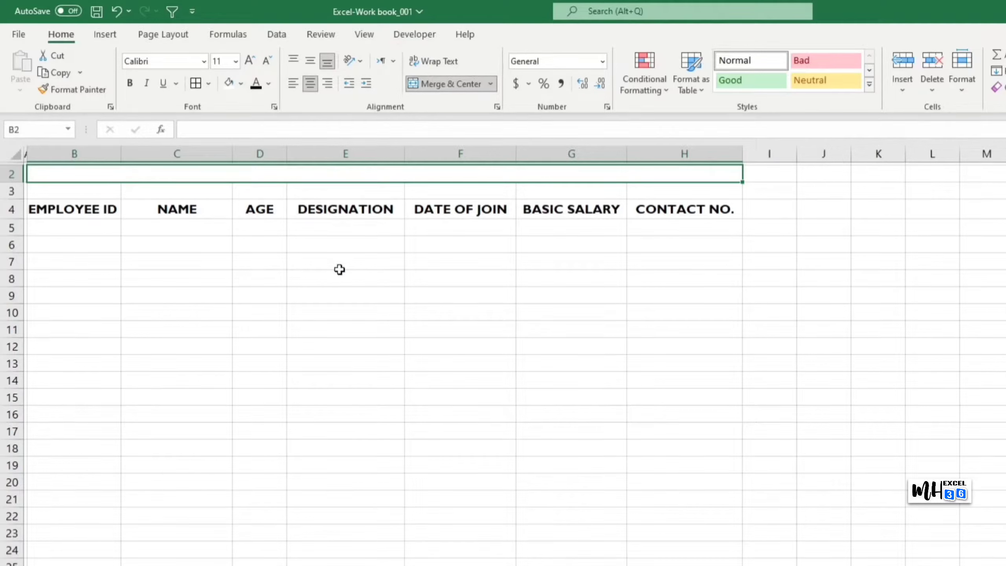
pyautogui.write('EMPLOYEE')
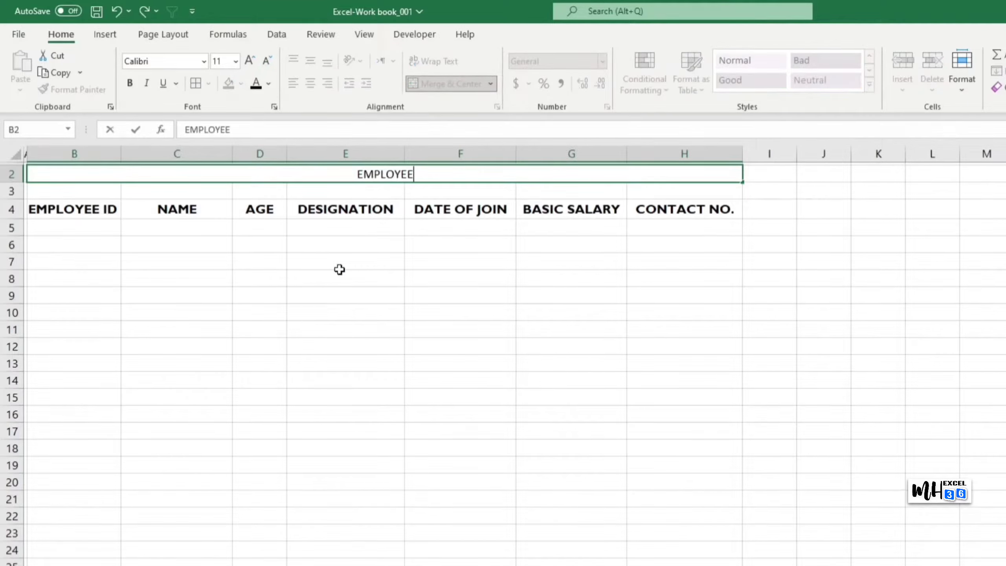
pyautogui.write('S DATA SUMMARY')
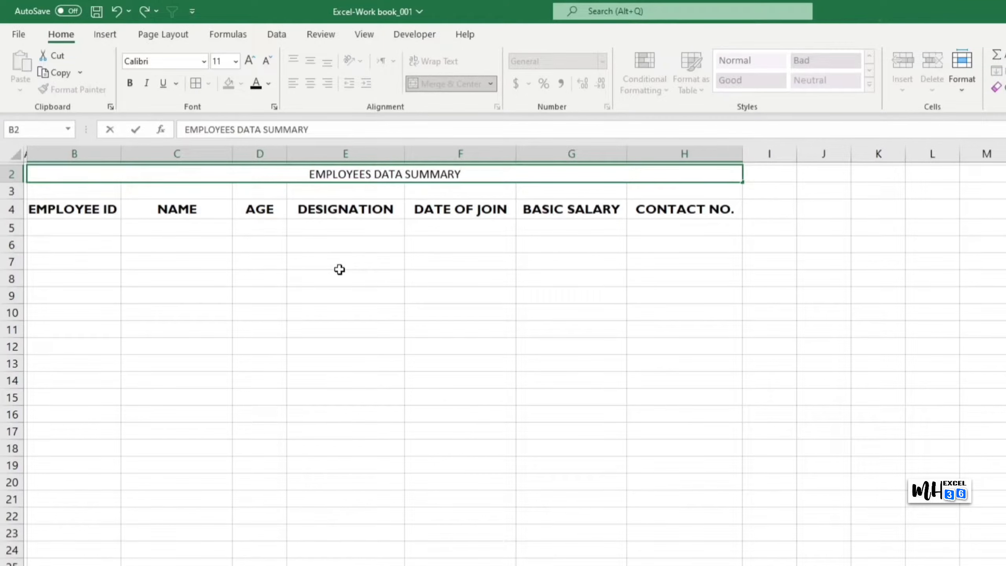
pyautogui.click(426, 308)
# Step: Format the EMPLOYEES DATA SUMMARY title as bold 14-point Gill Sans MT
pyautogui.click(402, 165)
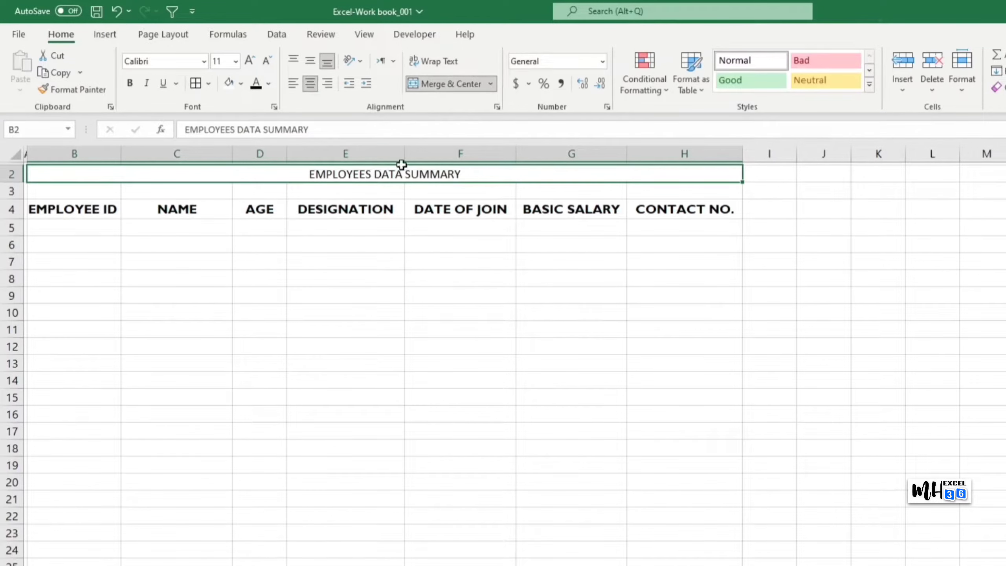
pyautogui.click(235, 61)
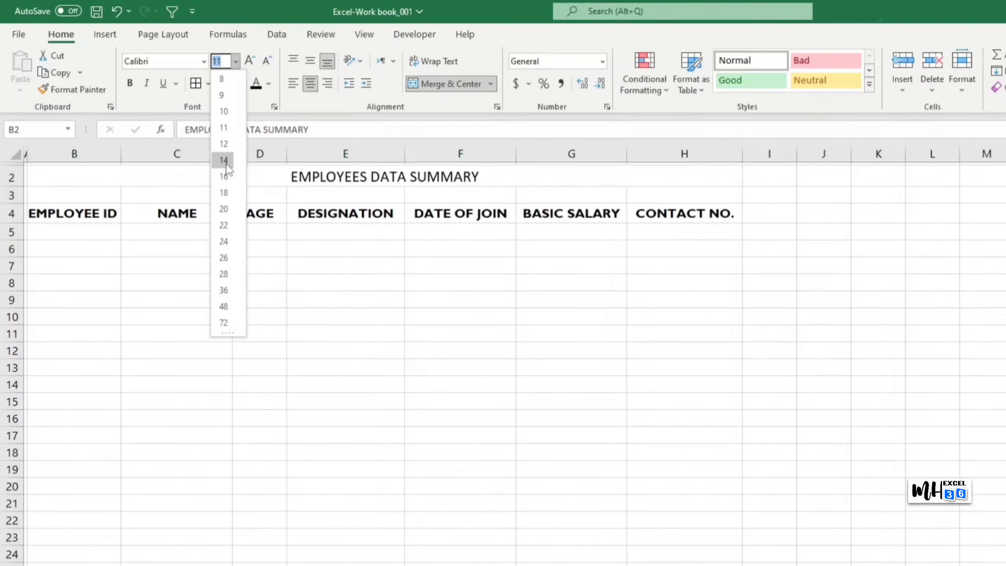
pyautogui.click(225, 159)
pyautogui.click(130, 83)
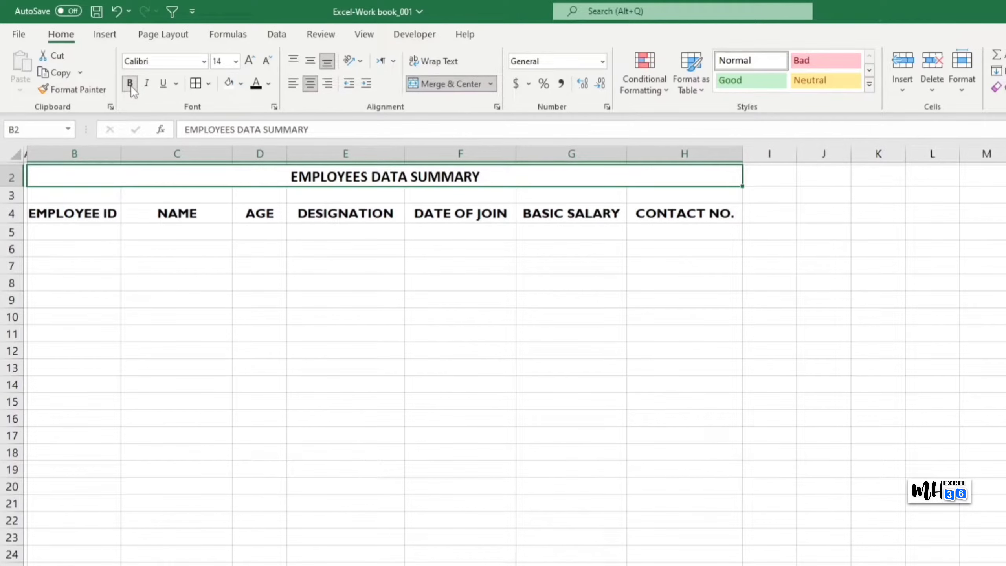
pyautogui.click(185, 63)
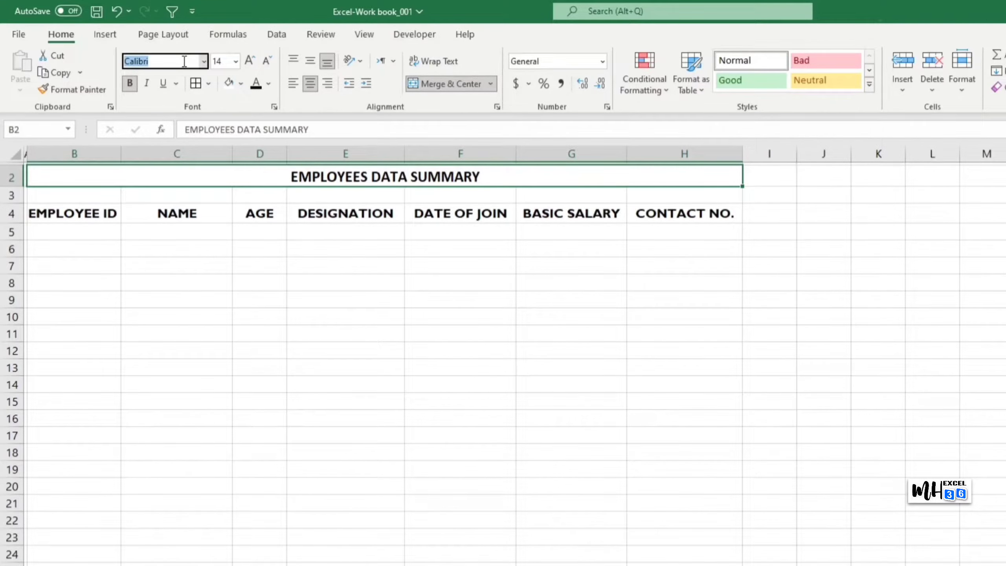
pyautogui.write('Gill Sans MT')
pyautogui.press('Return')
pyautogui.click(1000, 375)
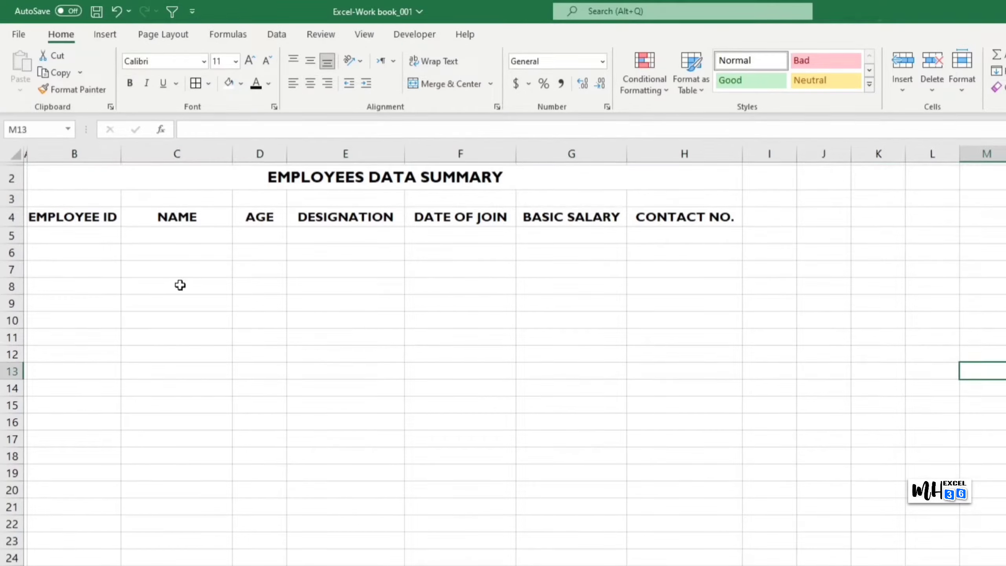
# Step: Fill the entire sheet with the third gray shade below white in the theme colors
pyautogui.click(16, 154)
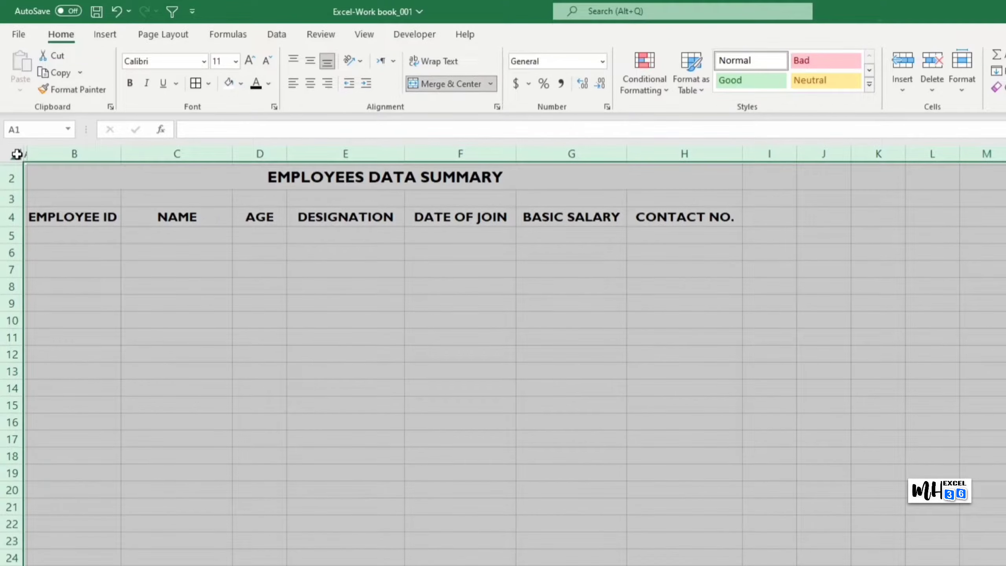
pyautogui.click(241, 84)
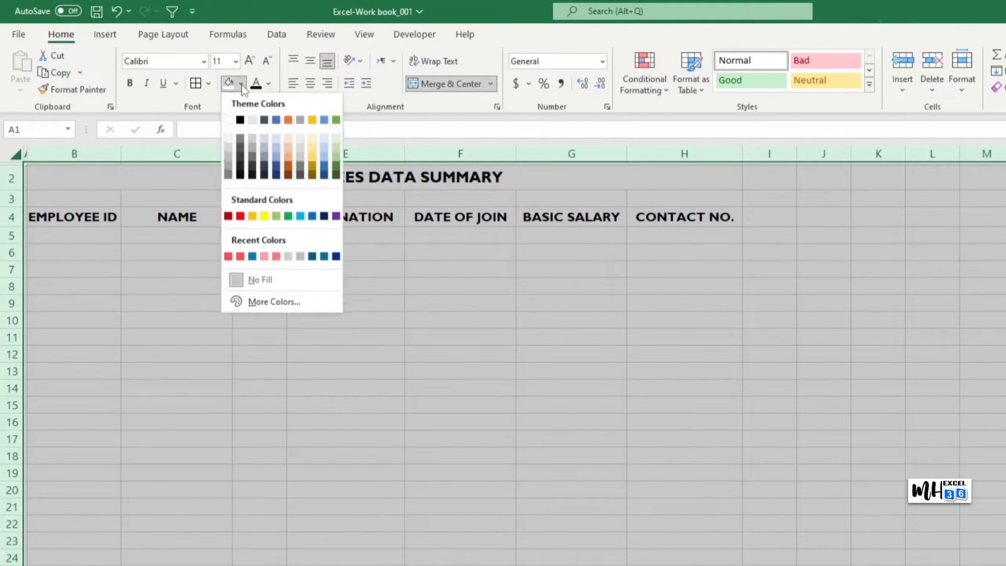
pyautogui.click(228, 158)
# Step: Give the merged title cell in row 2 a white fill and blue text
pyautogui.click(102, 175)
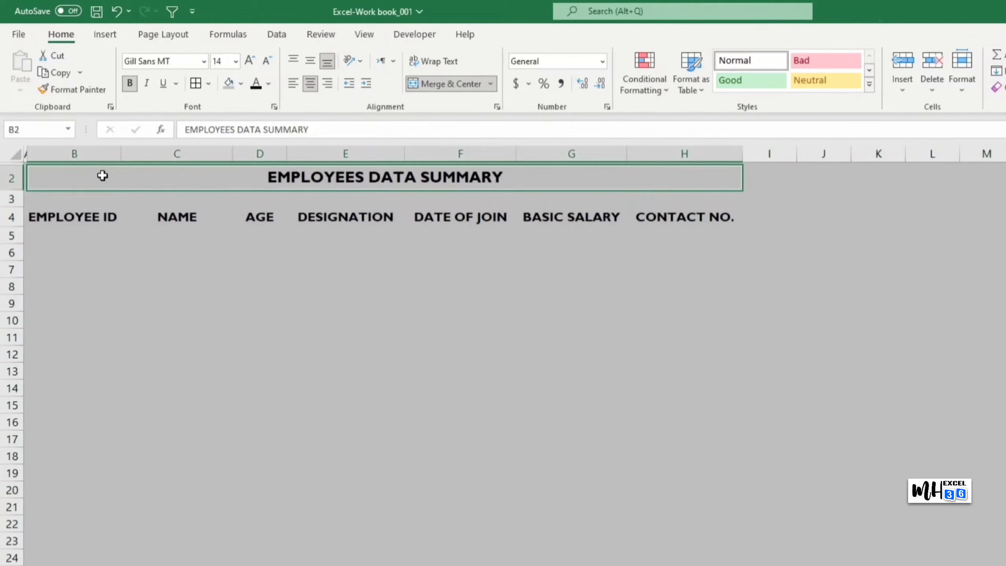
pyautogui.click(241, 83)
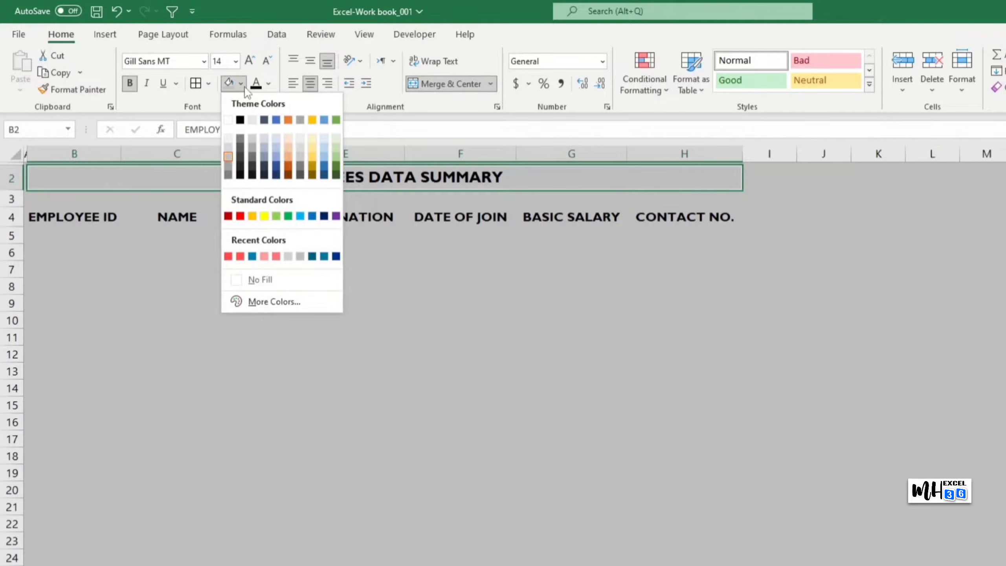
pyautogui.click(228, 119)
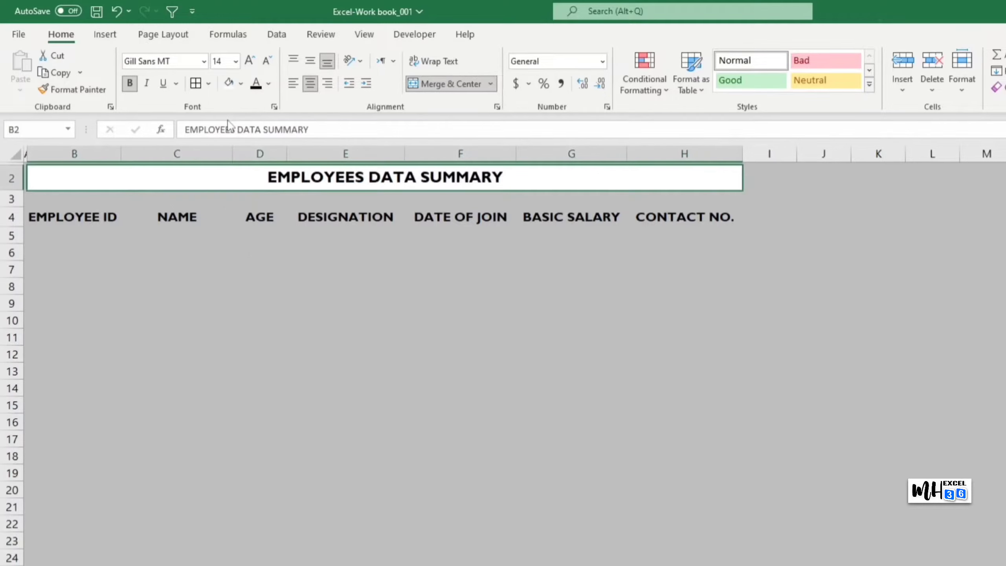
pyautogui.click(269, 84)
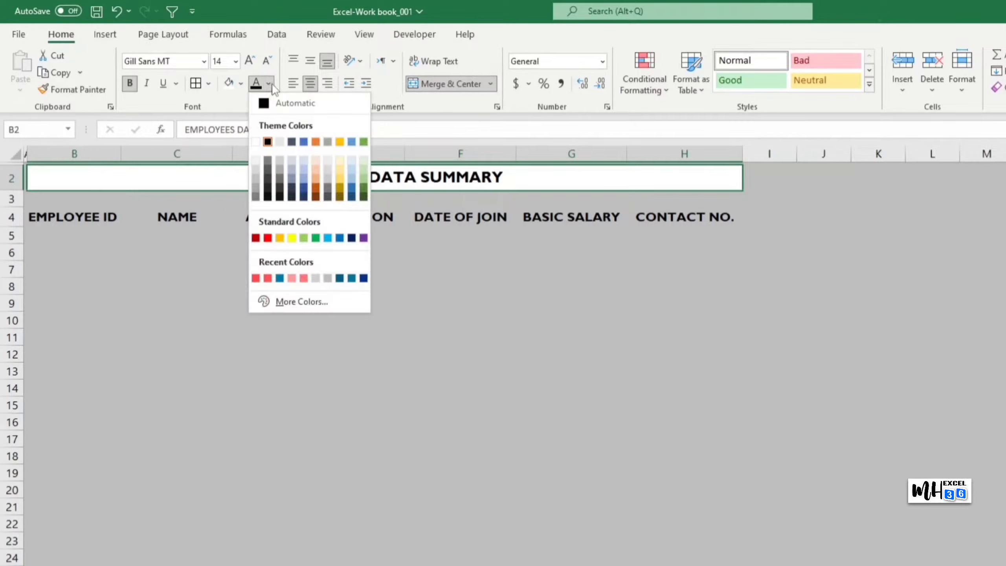
pyautogui.click(300, 141)
# Step: Give the header cells B4:H4 a black fill and white text
pyautogui.moveTo(32, 218); pyautogui.dragTo(701, 216)
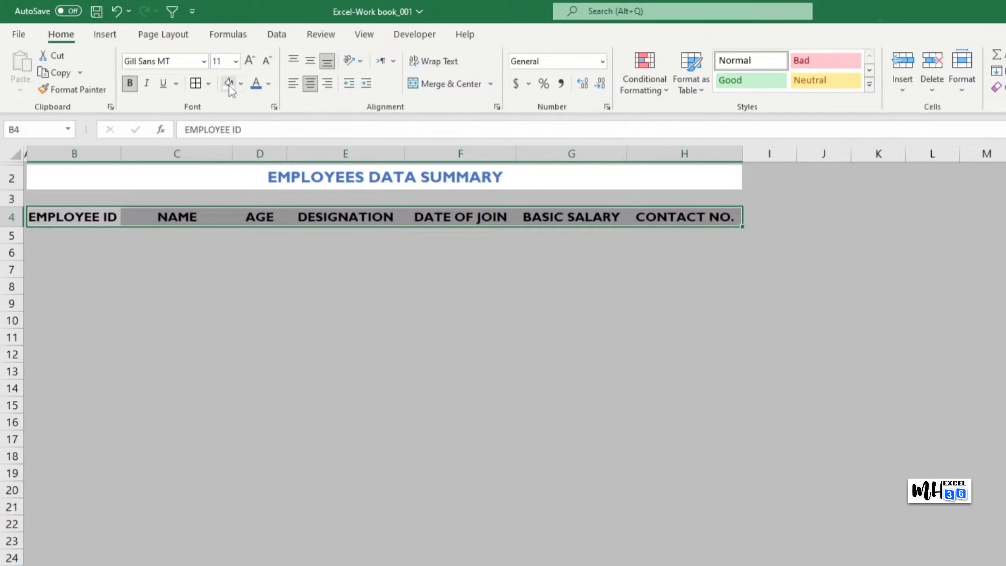
pyautogui.click(240, 84)
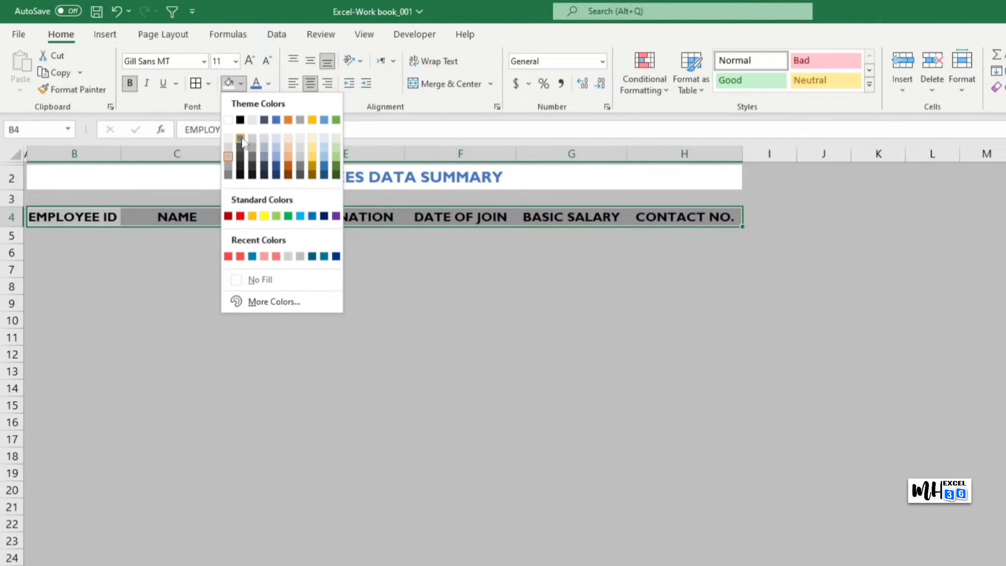
pyautogui.click(240, 120)
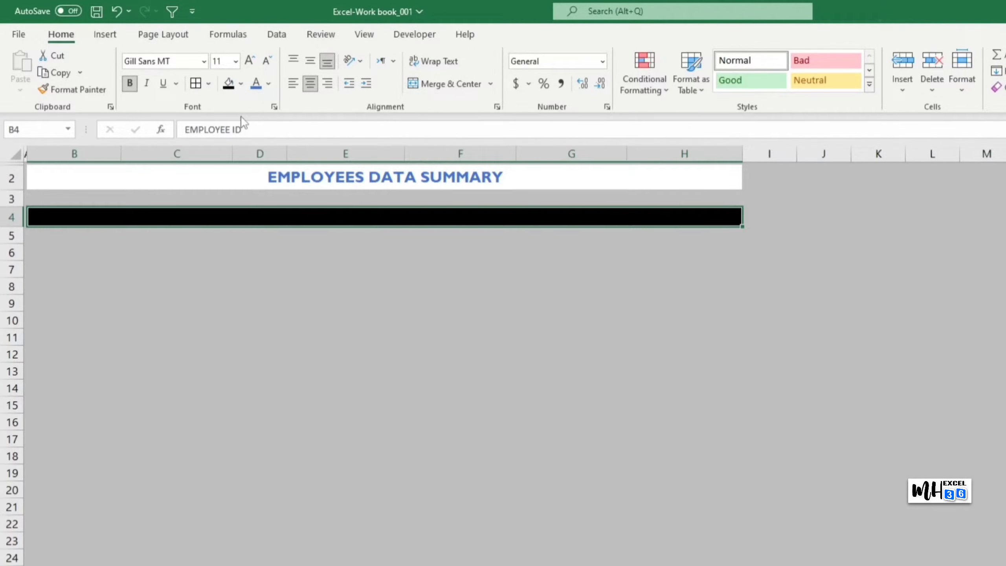
pyautogui.click(267, 84)
pyautogui.click(256, 142)
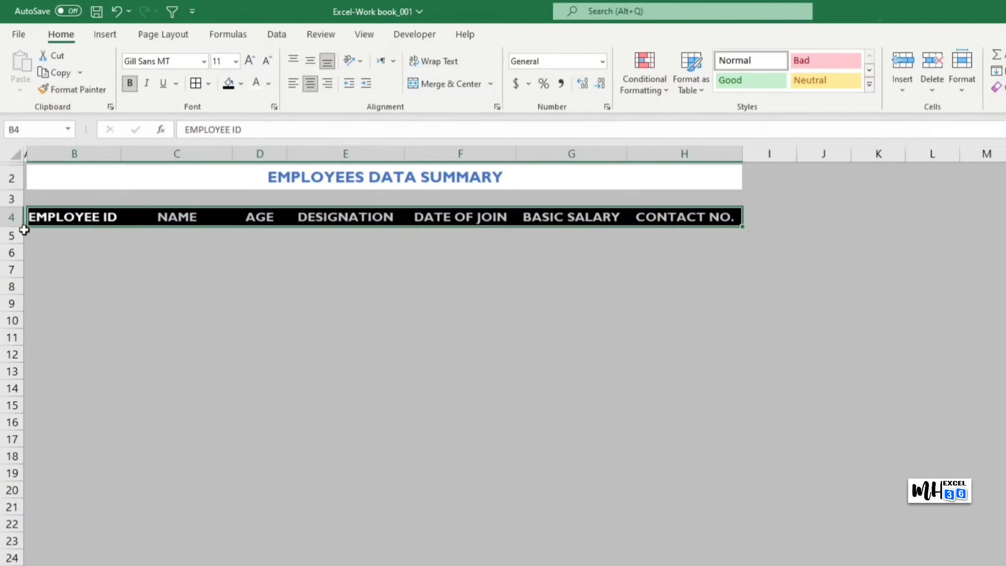
# Step: Shrink row 3 to a thin gap between title and headers, and fill B5:H5 with white
pyautogui.moveTo(21, 206); pyautogui.dragTo(22, 191)
pyautogui.click(1005, 477)
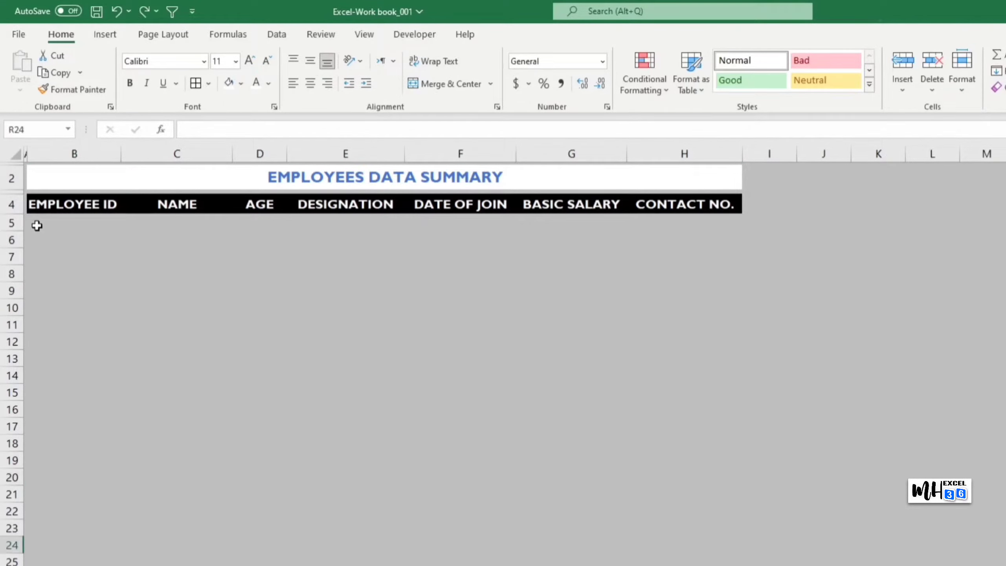
pyautogui.moveTo(36, 224); pyautogui.dragTo(686, 225)
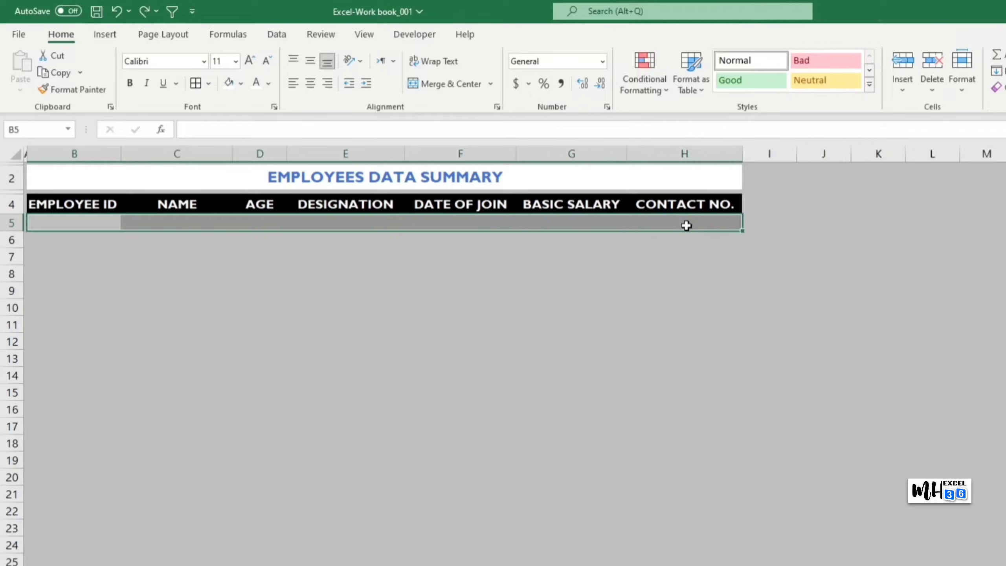
pyautogui.click(241, 84)
pyautogui.click(232, 123)
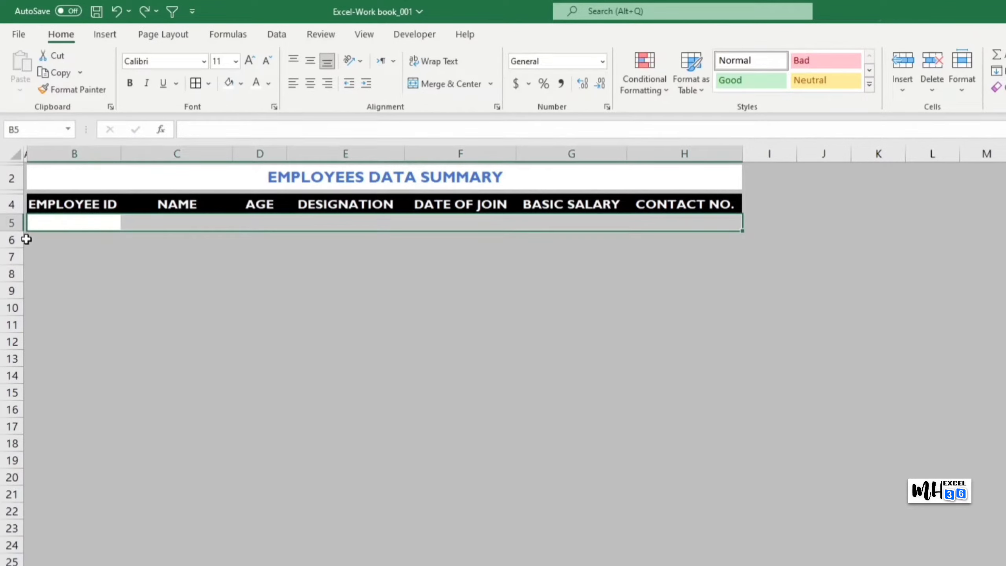
# Step: Set the height of row 5 to 20
pyautogui.rightClick(12, 223)
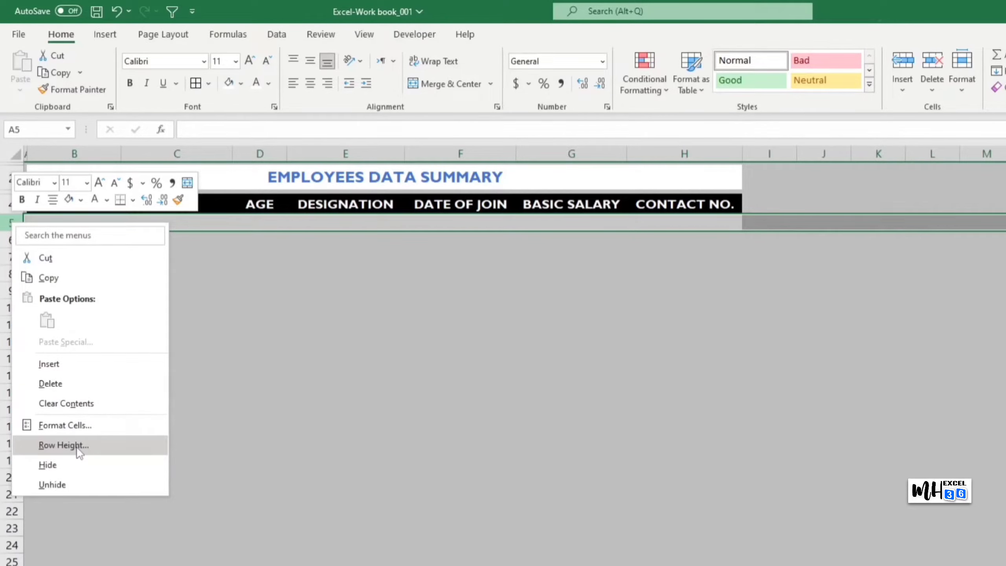
pyautogui.click(64, 445)
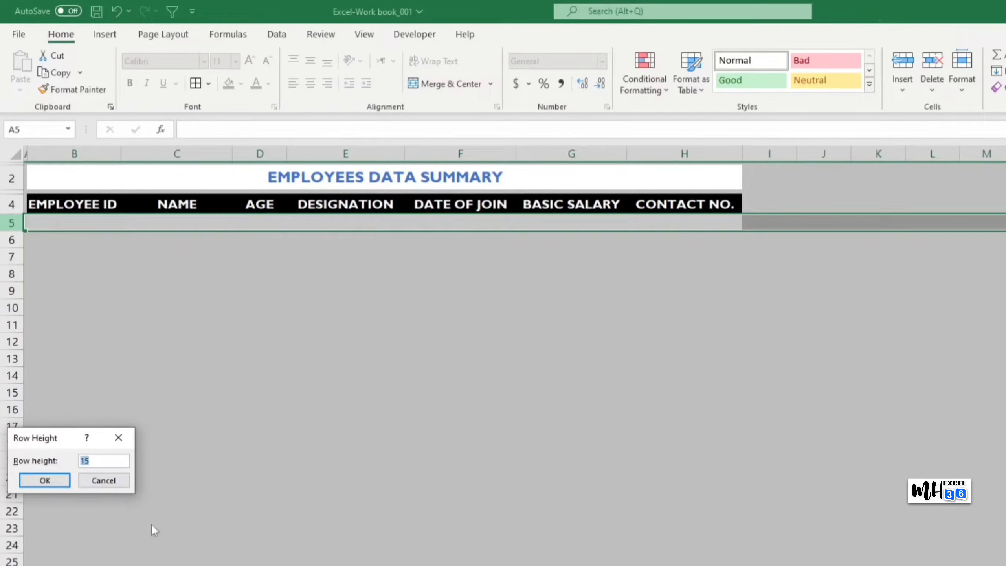
pyautogui.write('20')
pyautogui.click(44, 480)
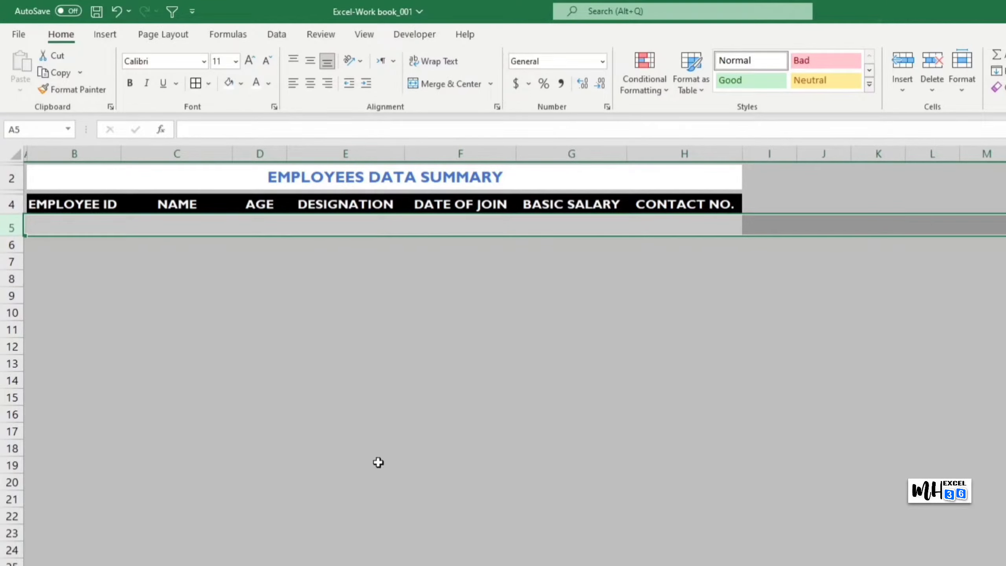
pyautogui.click(679, 453)
# Step: Add gray outline and inside borders to the header and first data row, B4:H5
pyautogui.moveTo(41, 204); pyautogui.dragTo(660, 219)
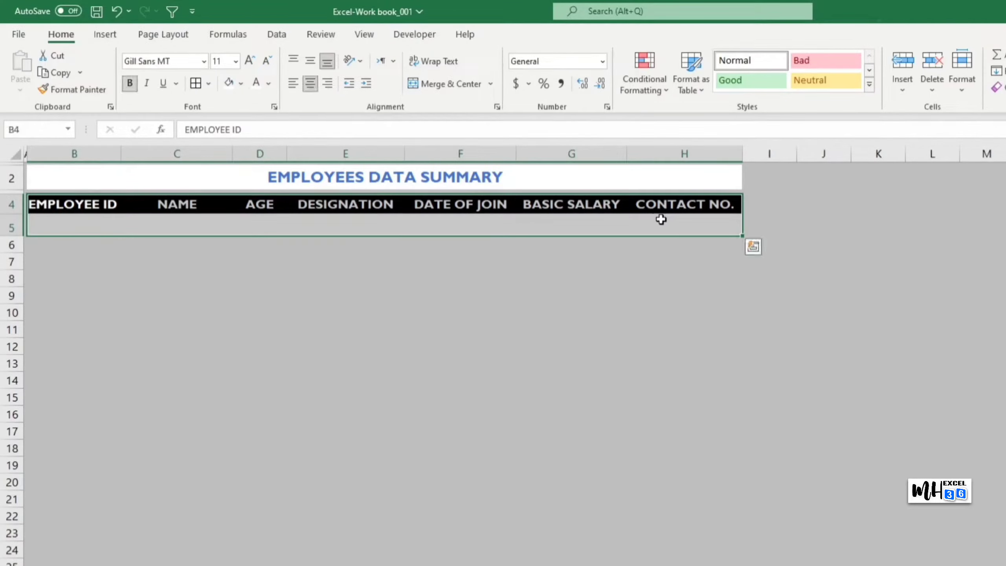
pyautogui.click(208, 83)
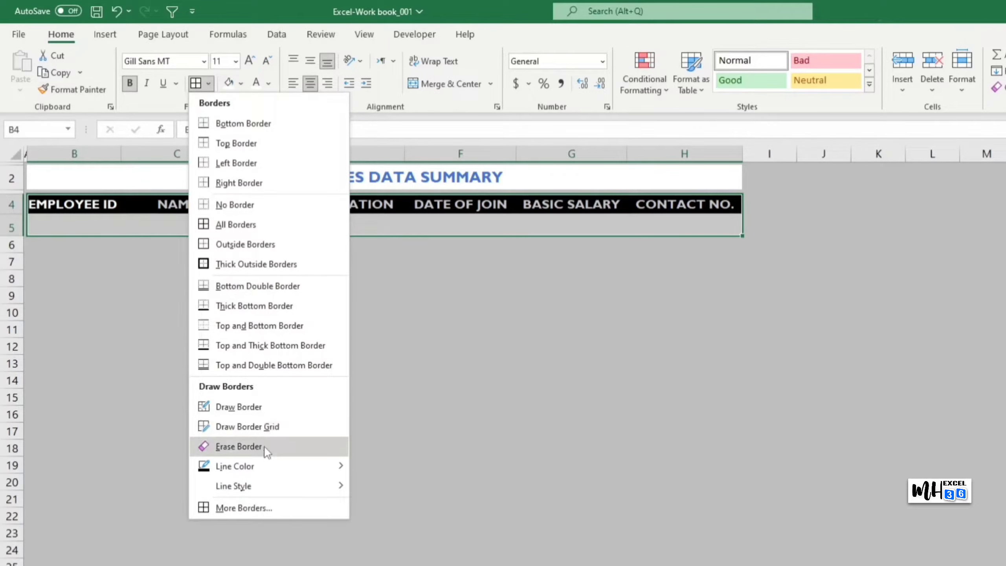
pyautogui.click(273, 505)
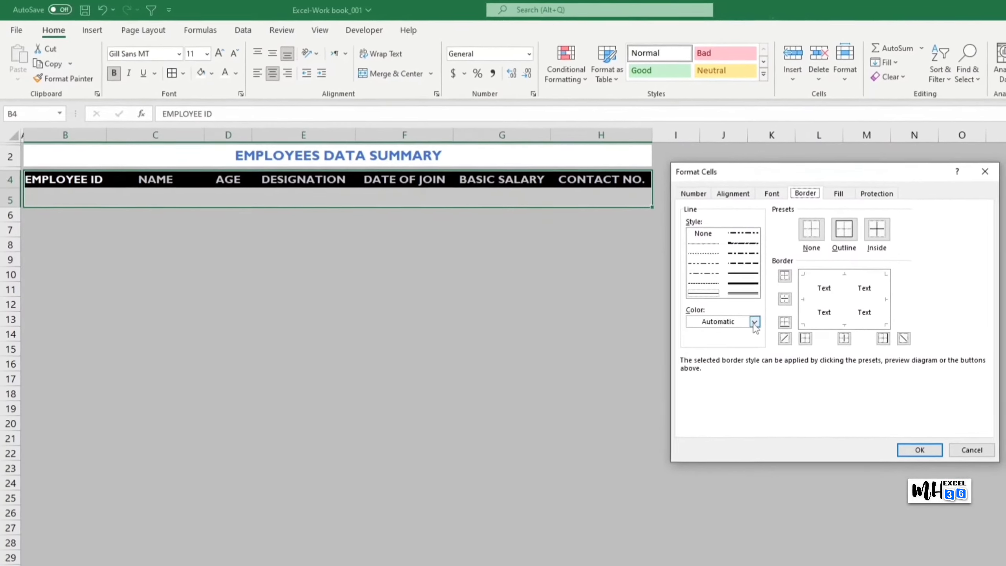
pyautogui.click(787, 336)
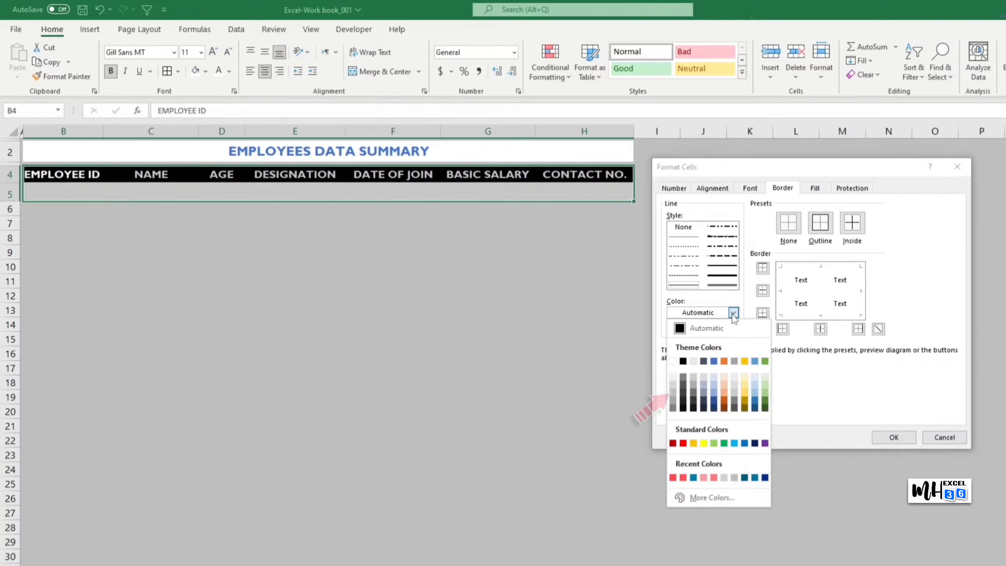
pyautogui.click(672, 393)
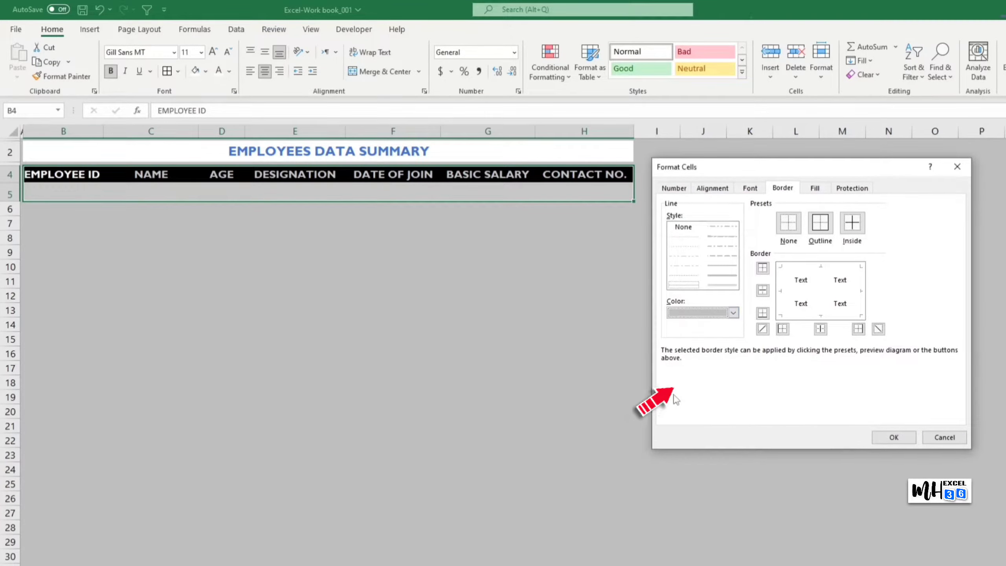
pyautogui.click(822, 226)
pyautogui.click(850, 226)
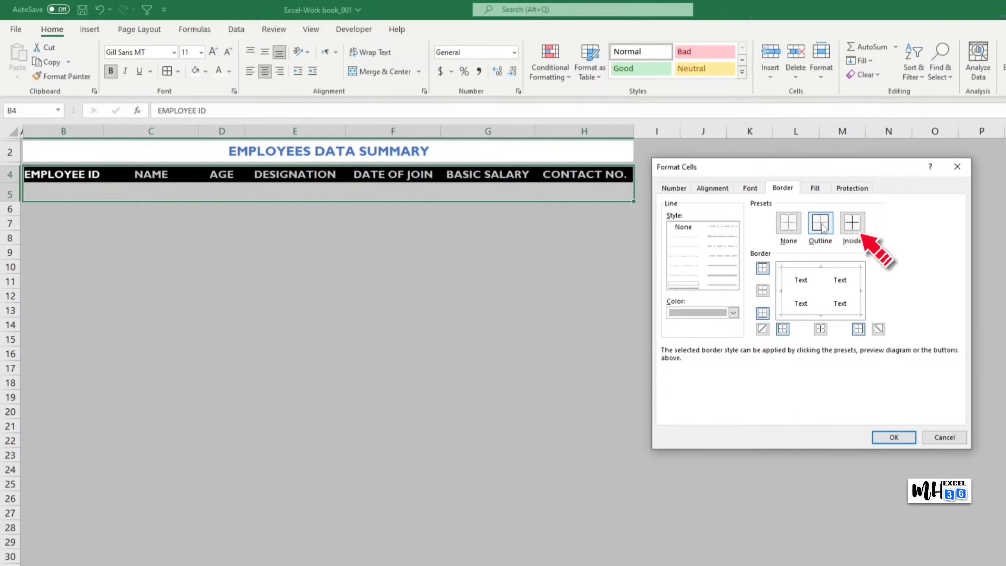
pyautogui.click(881, 437)
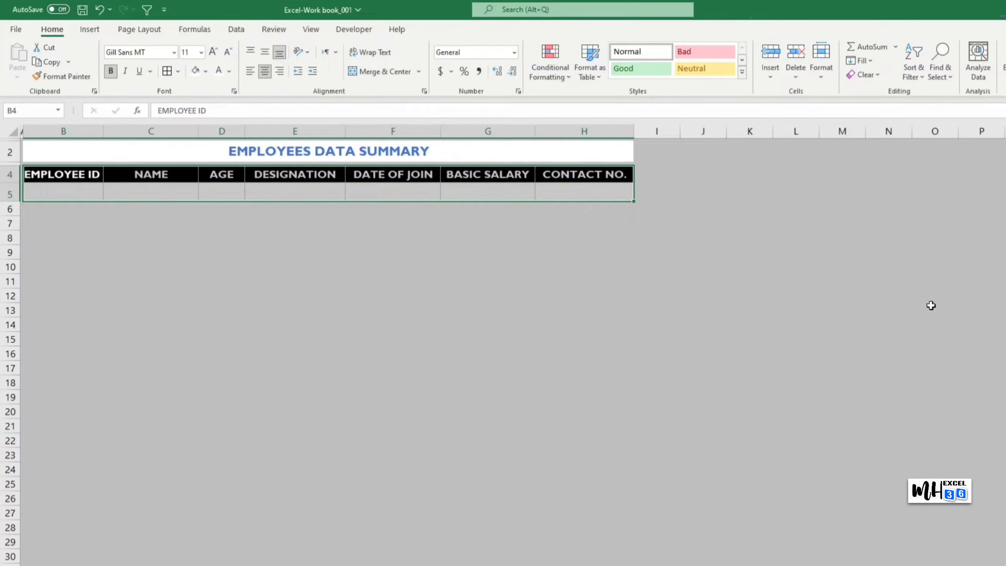
pyautogui.click(1005, 296)
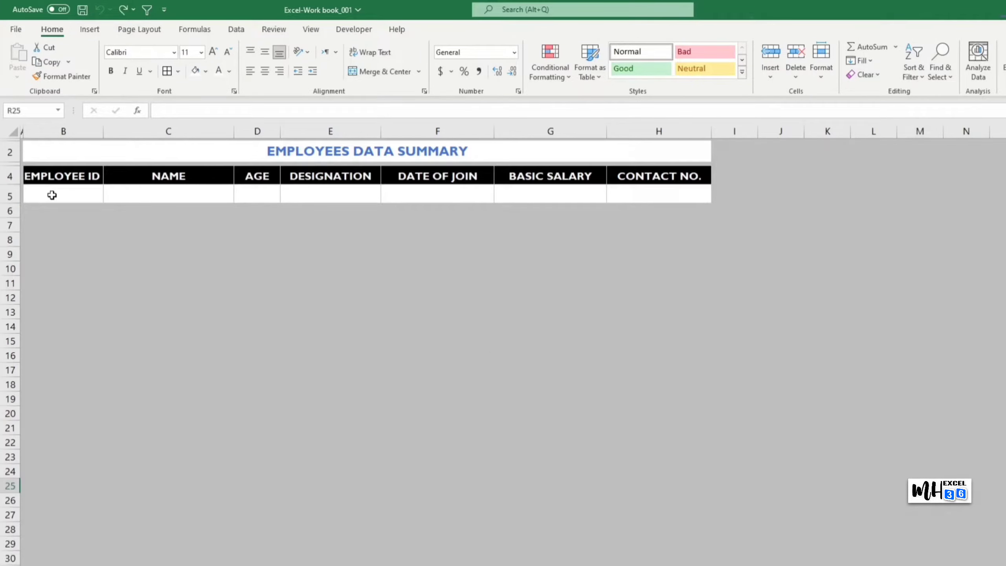
# Step: Set the font of the data row cells B5:H5 to Bahnschrift Light SemiCondensed, size 13
pyautogui.click(52, 194)
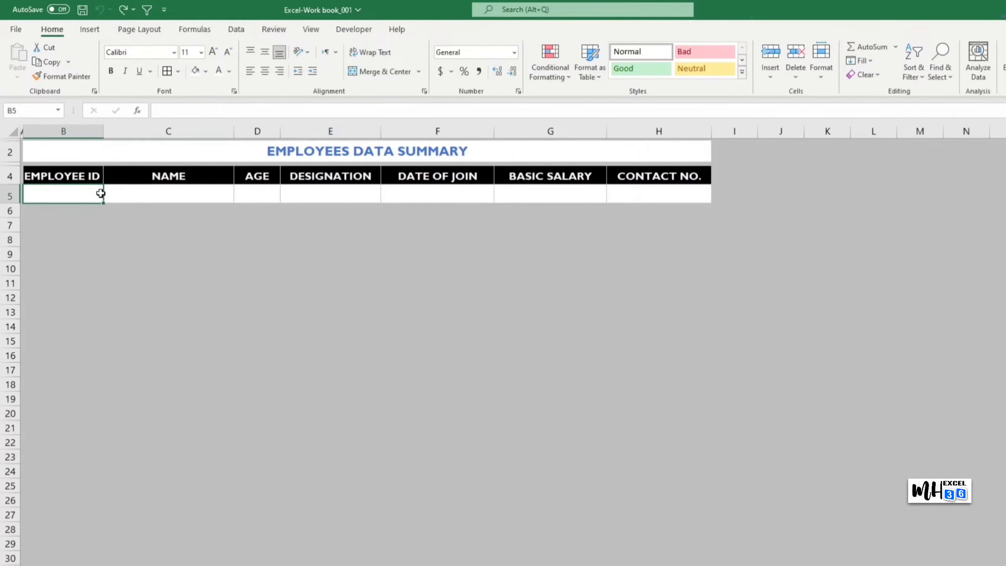
pyautogui.moveTo(100, 193); pyautogui.dragTo(652, 193)
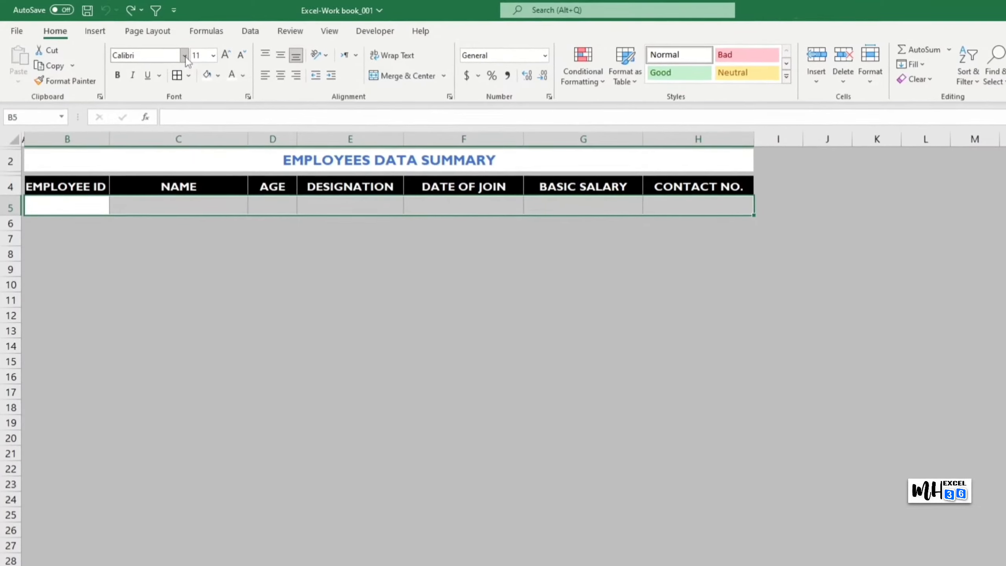
pyautogui.click(185, 56)
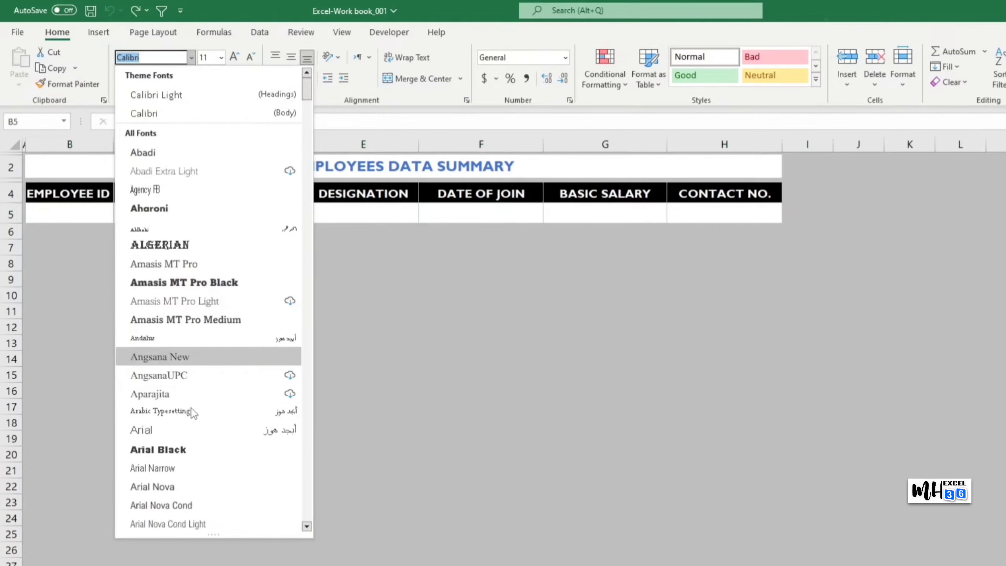
pyautogui.scroll(-2, 198, 407)
pyautogui.scroll(-1, 200, 409)
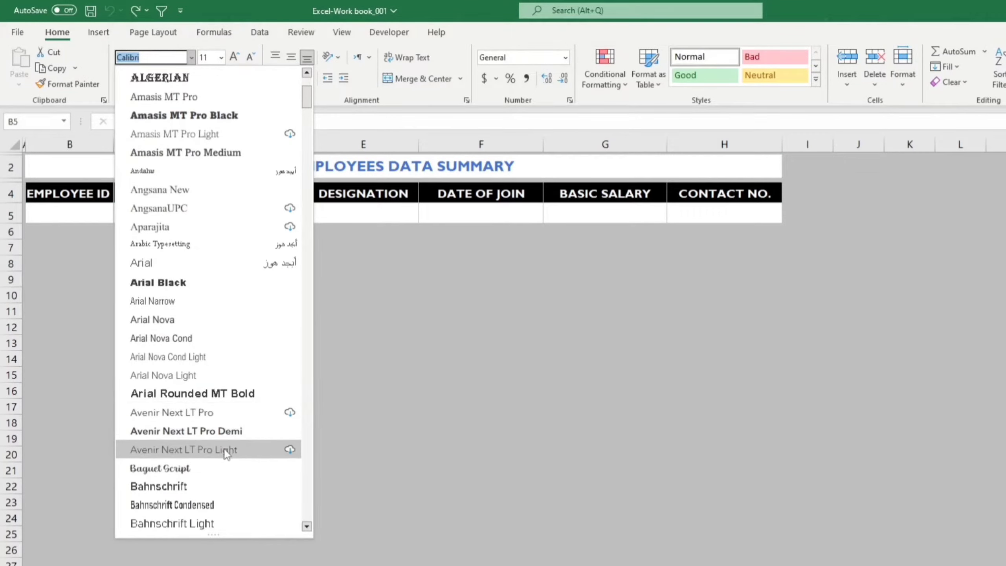
pyautogui.scroll(-2, 228, 454)
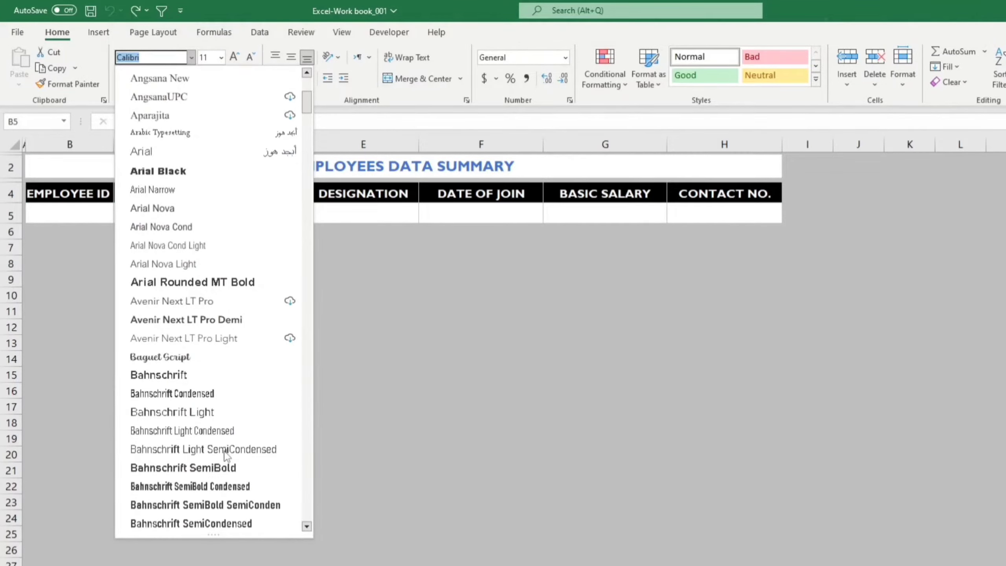
pyautogui.click(247, 450)
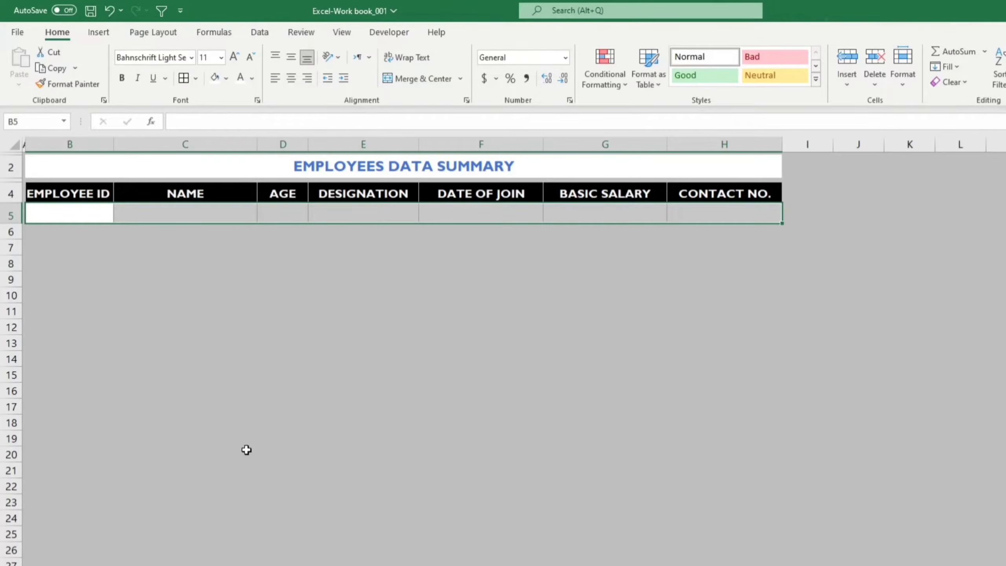
pyautogui.click(220, 58)
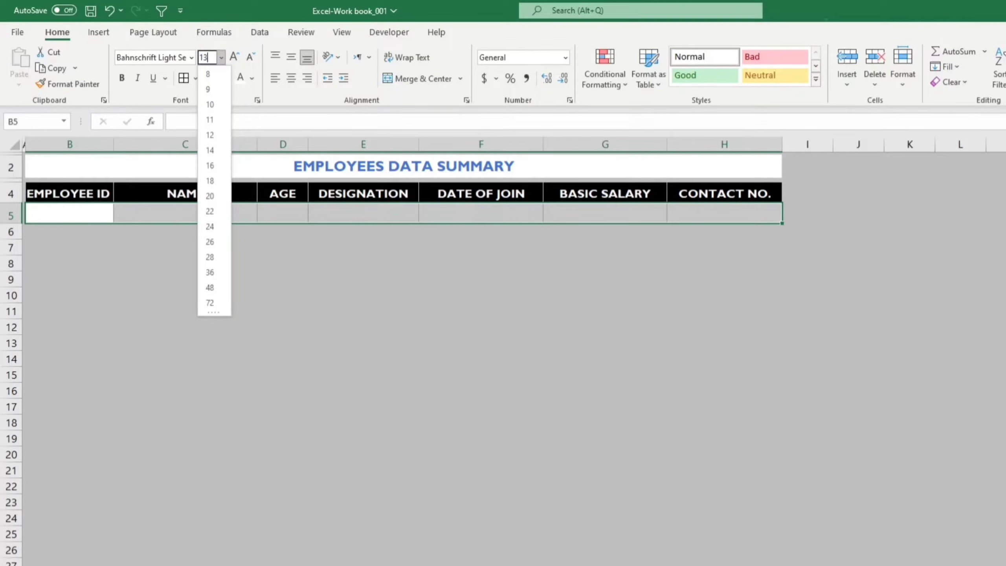
pyautogui.write('13')
pyautogui.press('Return')
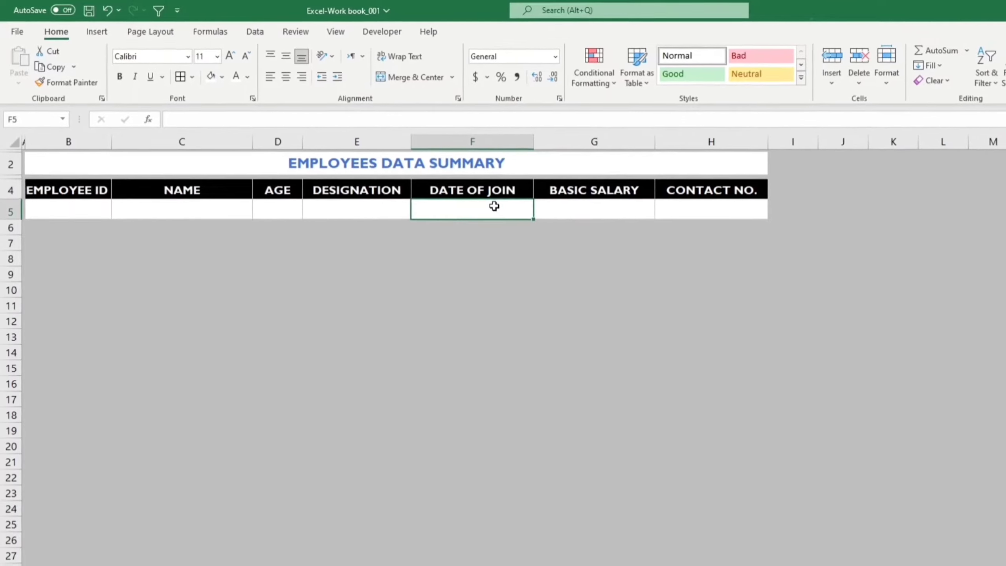
# Step: Give the Date of Join cell F5 the custom number format dd-mmm-yyyy
pyautogui.click(503, 210)
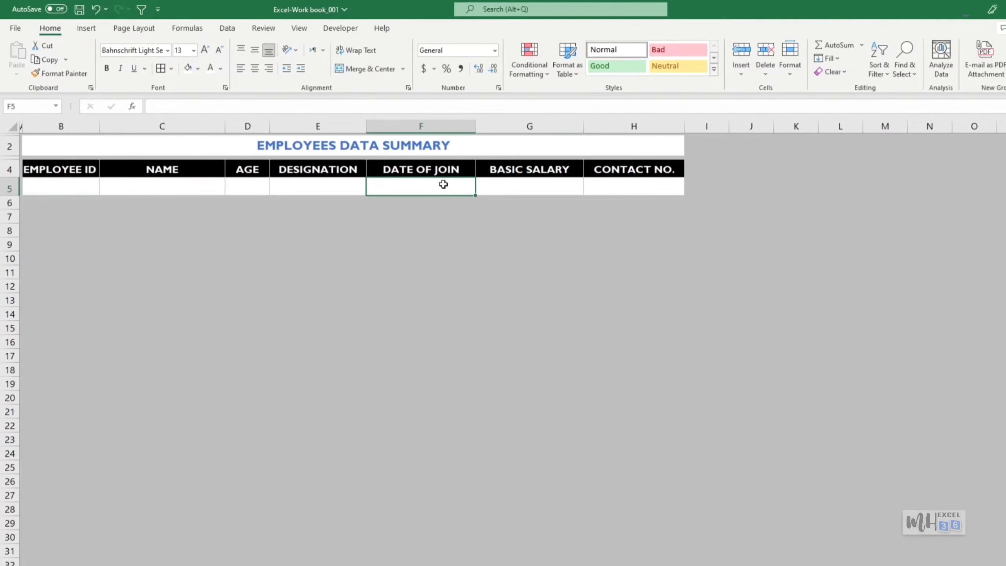
pyautogui.rightClick(447, 187)
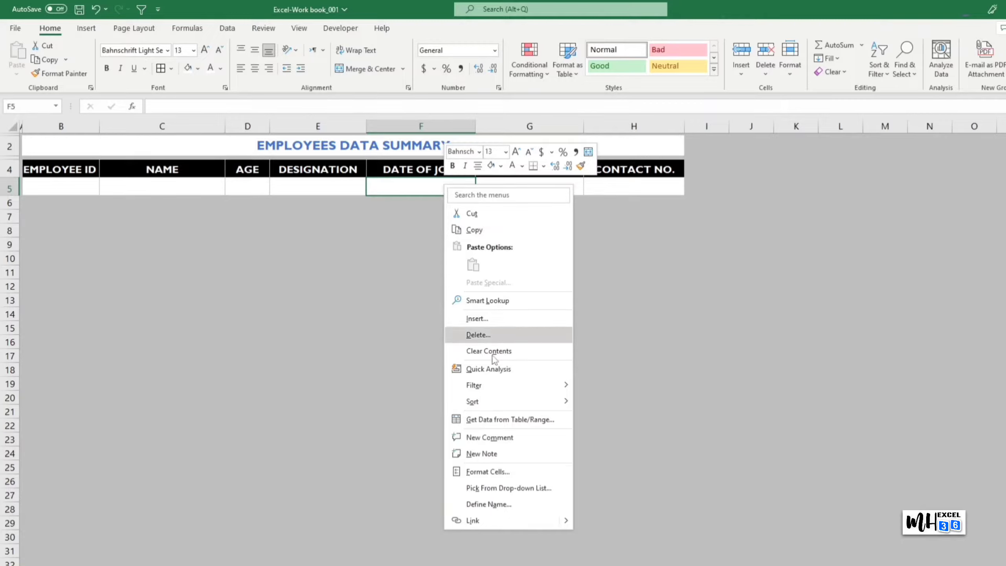
pyautogui.click(497, 471)
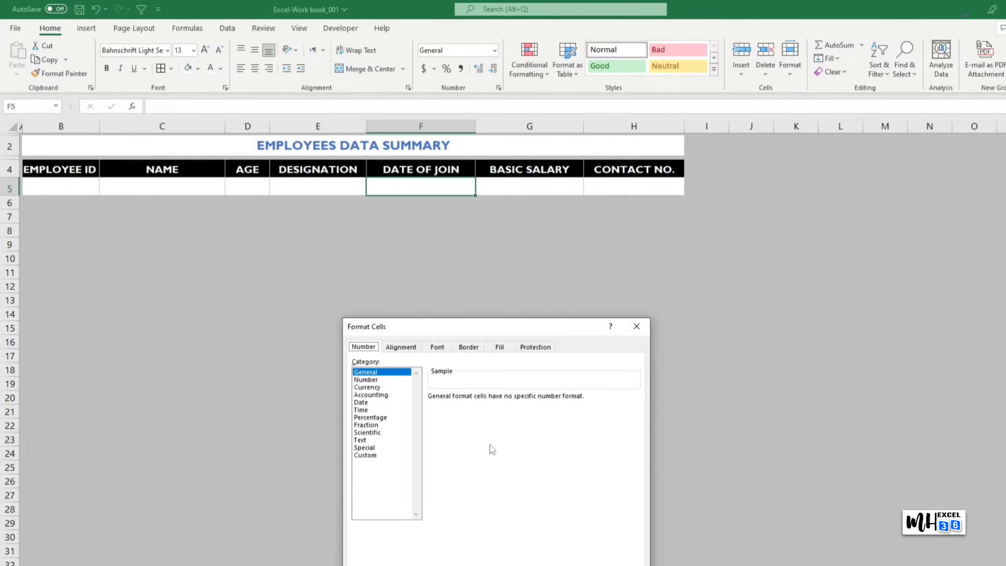
pyautogui.moveTo(466, 327); pyautogui.dragTo(476, 215)
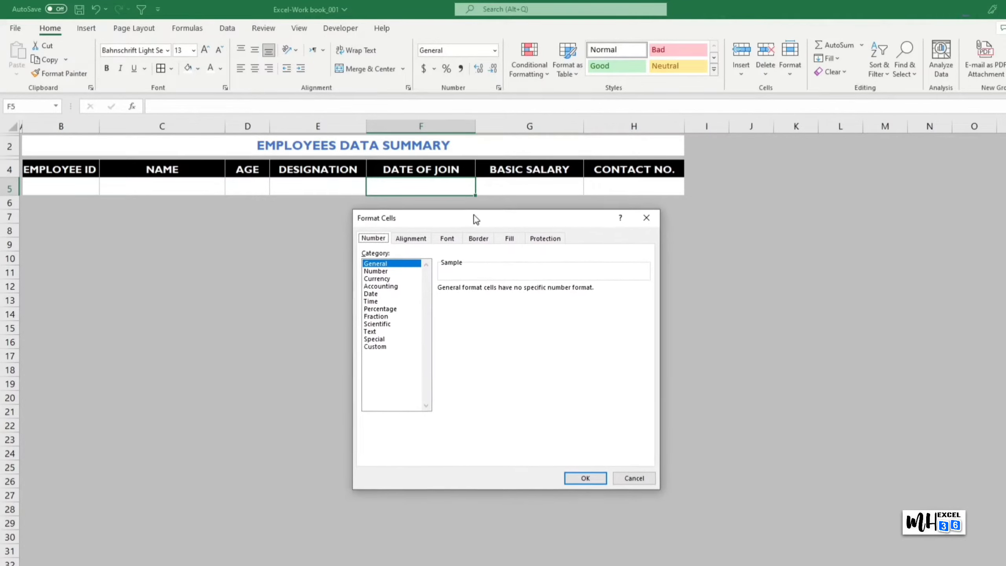
pyautogui.click(376, 343)
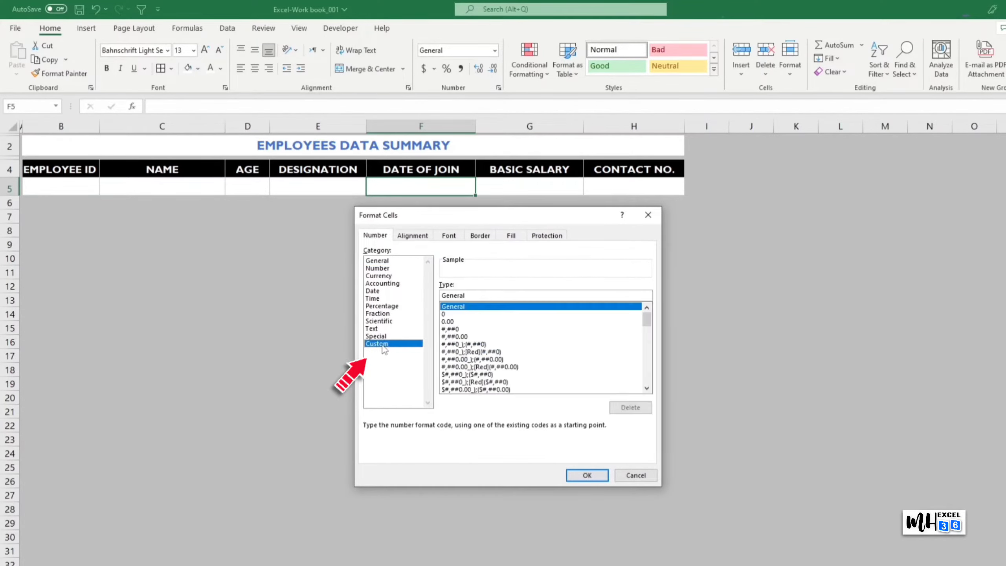
pyautogui.doubleClick(470, 296)
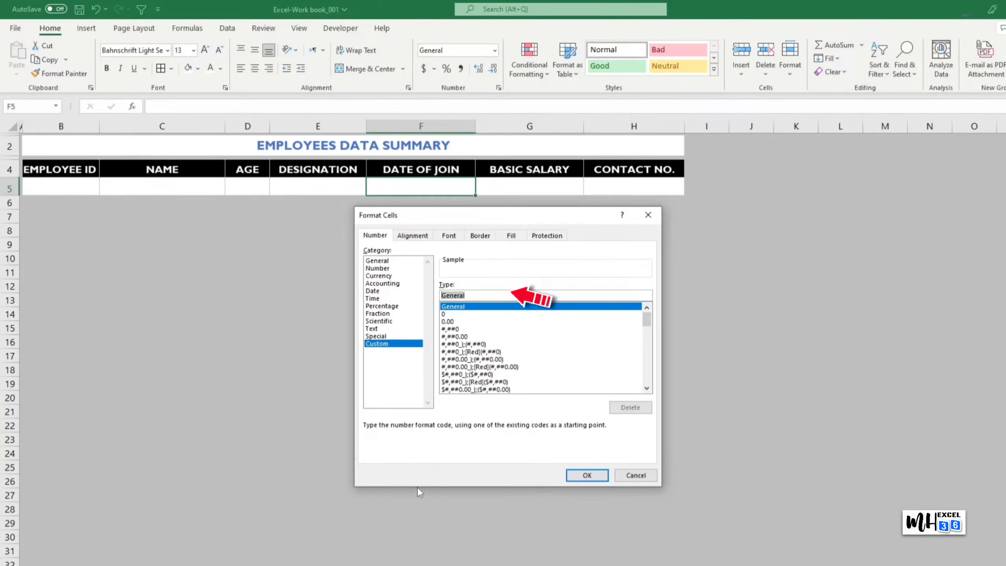
pyautogui.write('dd-')
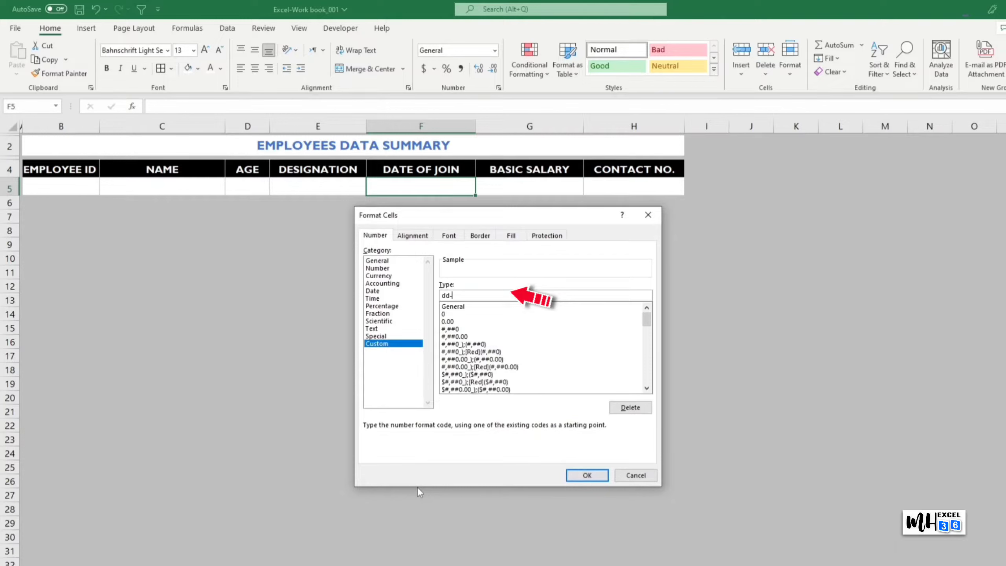
pyautogui.write('mmm-yyyy')
pyautogui.click(586, 475)
pyautogui.click(810, 297)
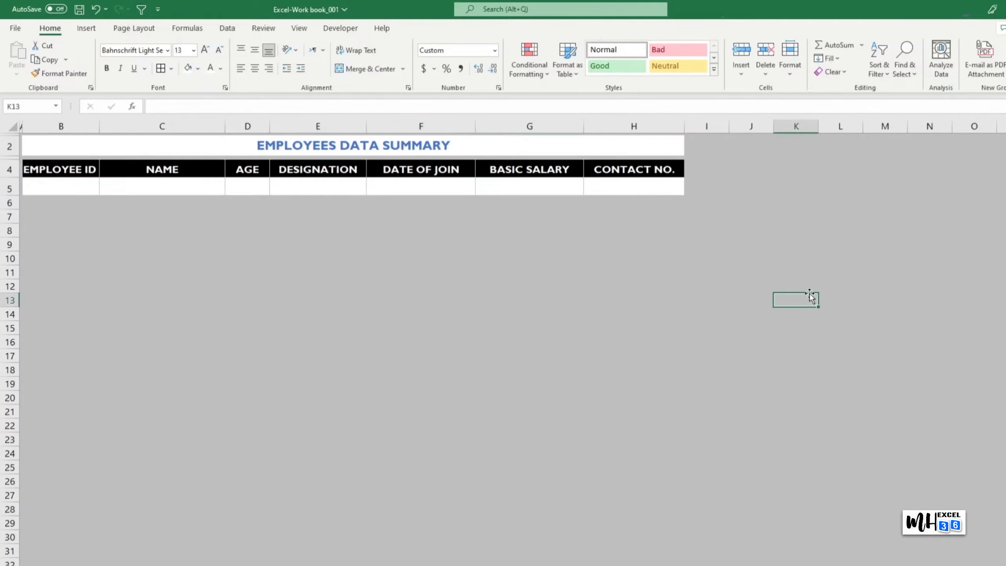
# Step: Choose the Currency number format with the ₹ Malayalam symbol for the Basic Salary cell G5
pyautogui.click(519, 191)
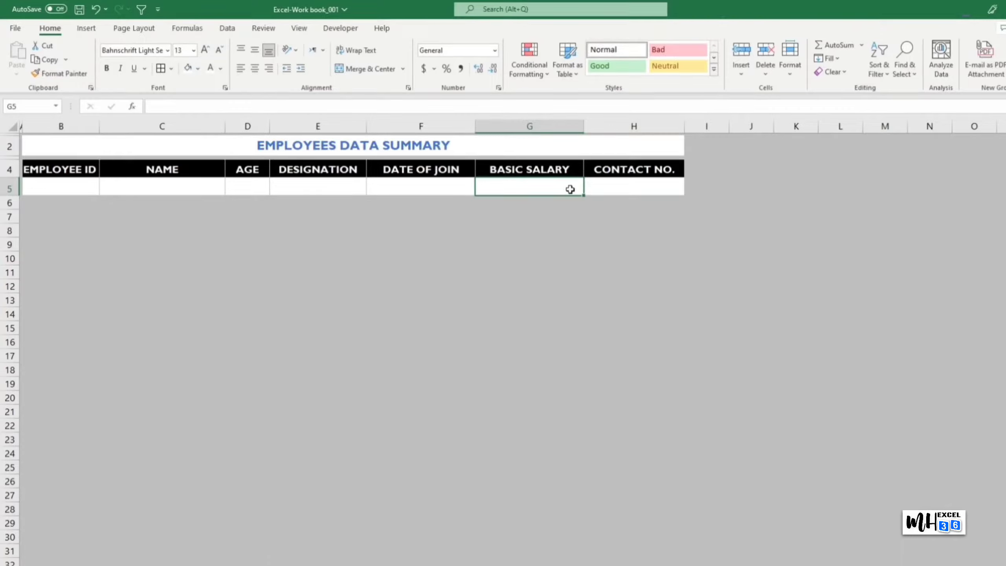
pyautogui.rightClick(570, 190)
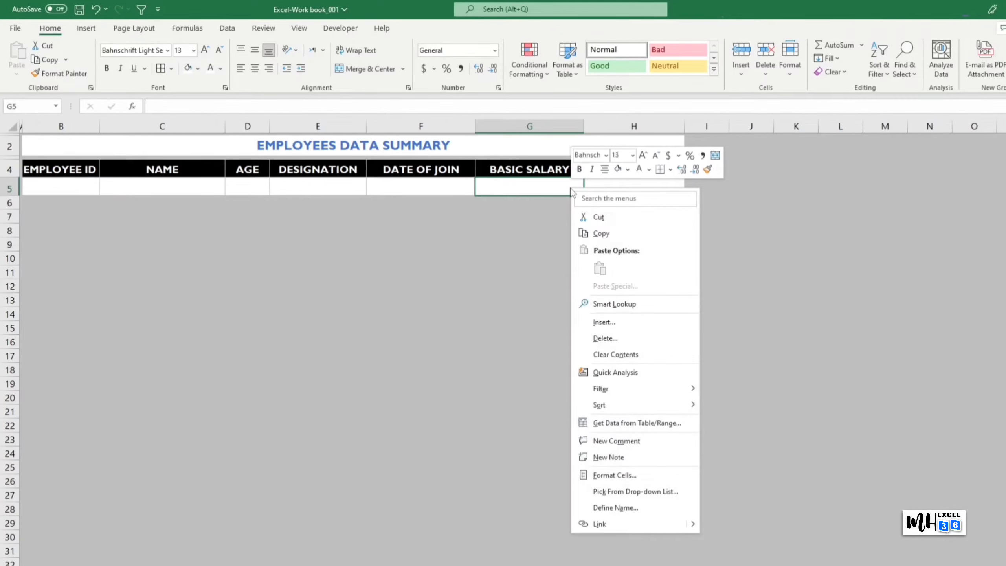
pyautogui.click(623, 475)
pyautogui.moveTo(621, 330); pyautogui.dragTo(633, 226)
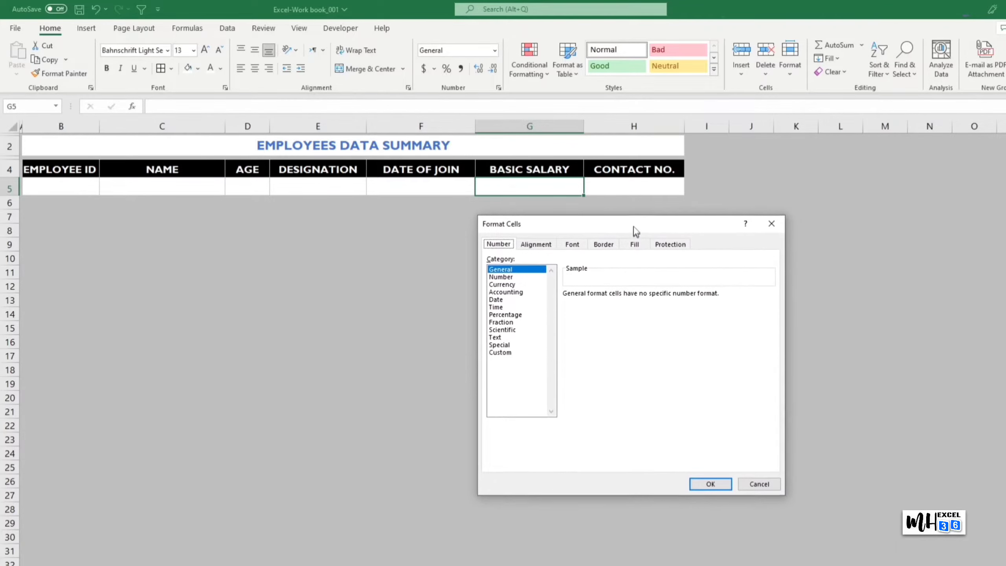
pyautogui.click(511, 282)
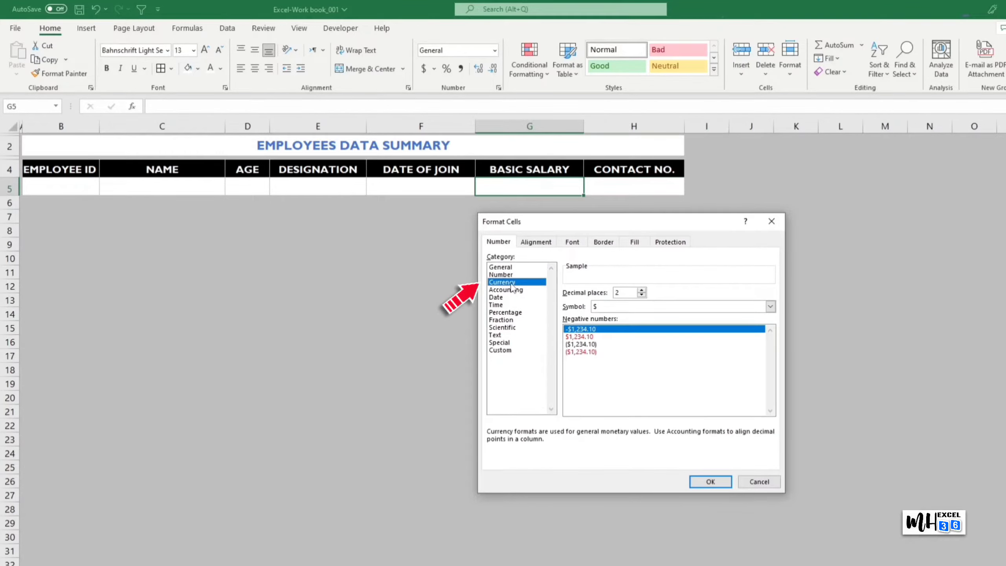
pyautogui.click(768, 307)
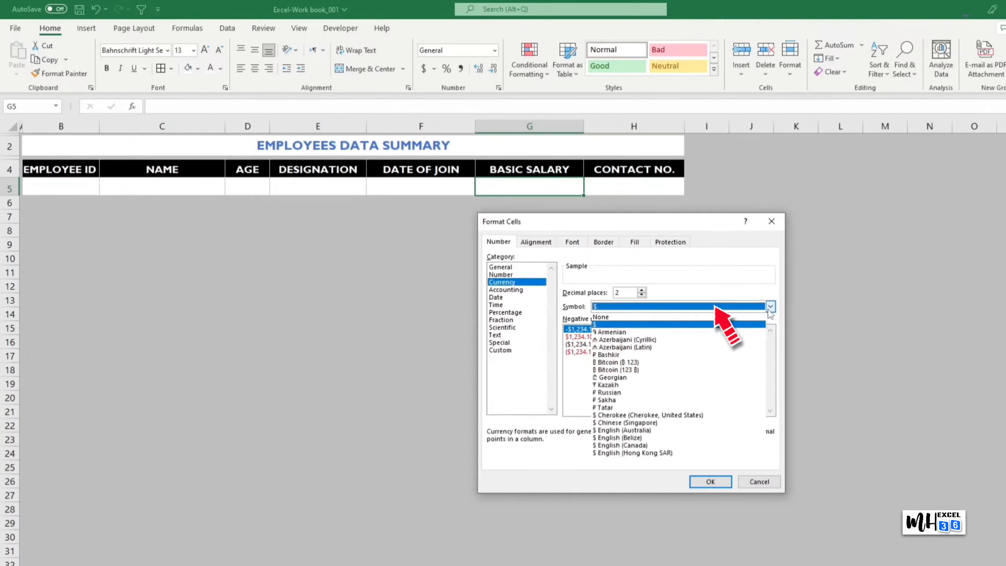
pyautogui.scroll(-15, 635, 398)
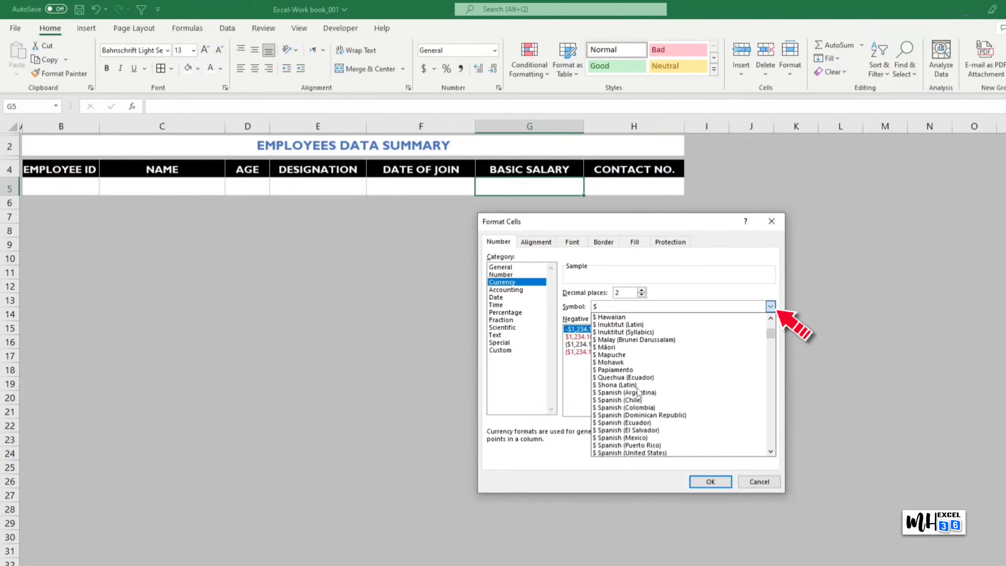
pyautogui.scroll(-15, 635, 398)
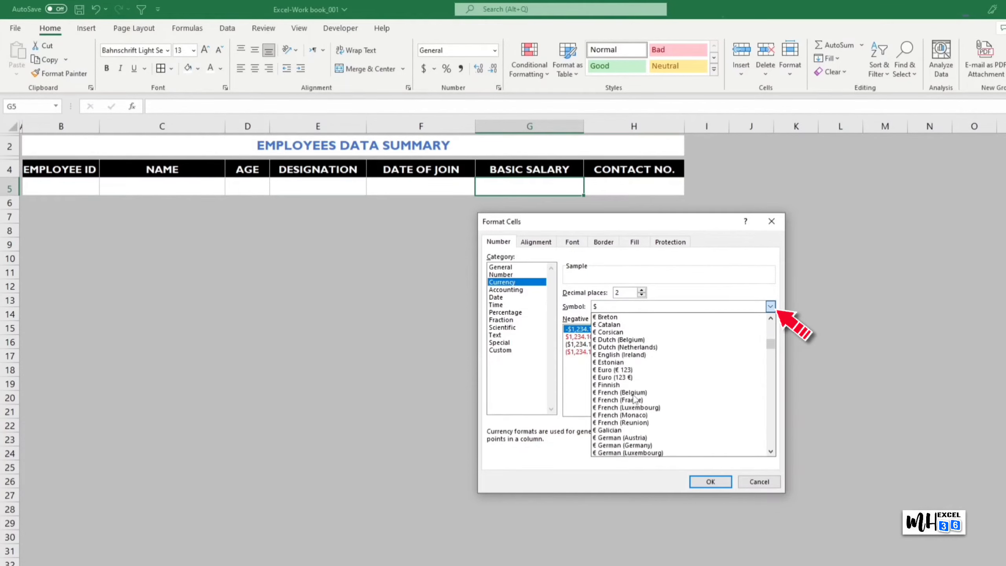
pyautogui.scroll(-15, 630, 410)
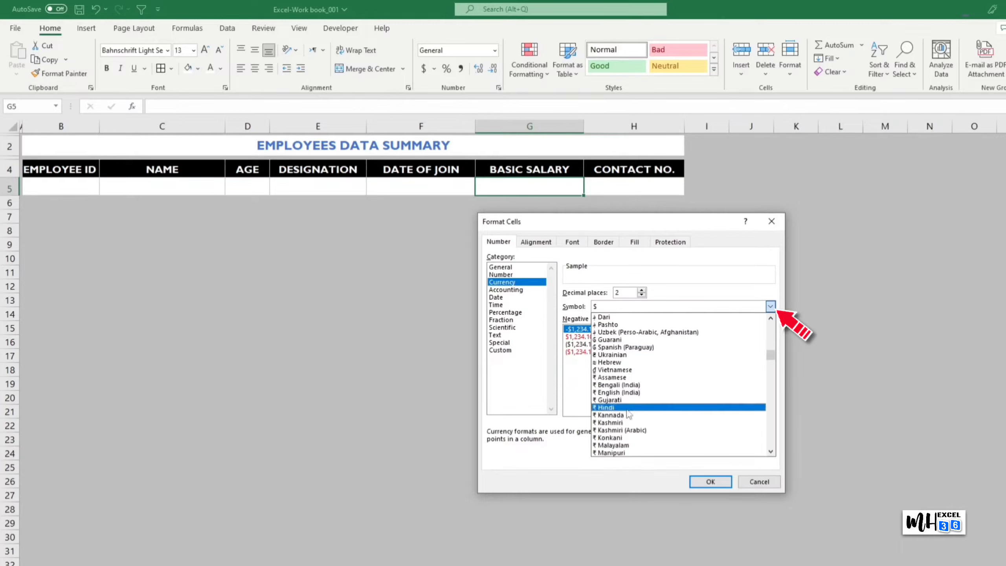
pyautogui.scroll(-1, 626, 404)
pyautogui.click(626, 406)
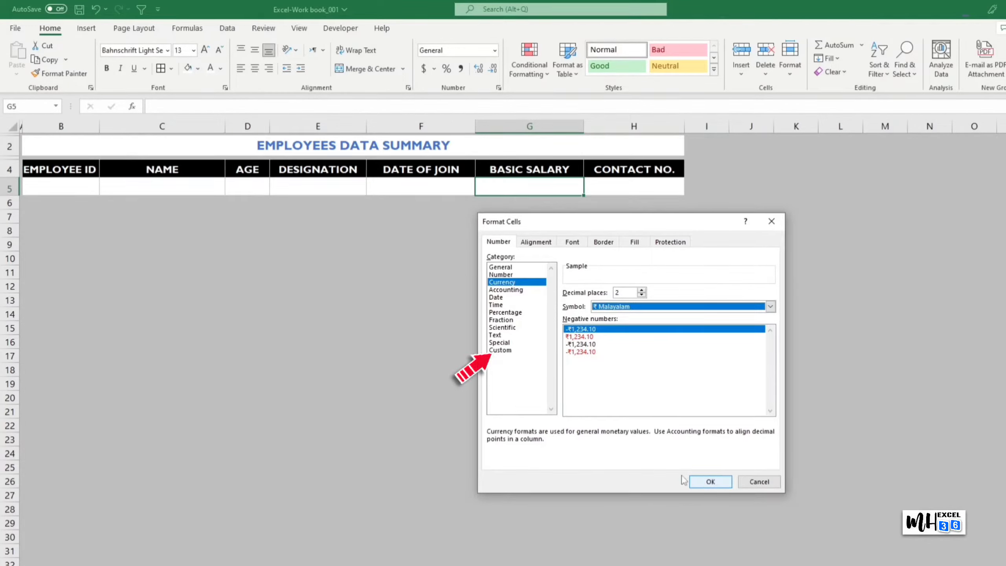
# Step: Apply the rupee format to G5 as the custom number code [$₹-ml-IN]#,##0.00
pyautogui.click(499, 349)
pyautogui.click(577, 301)
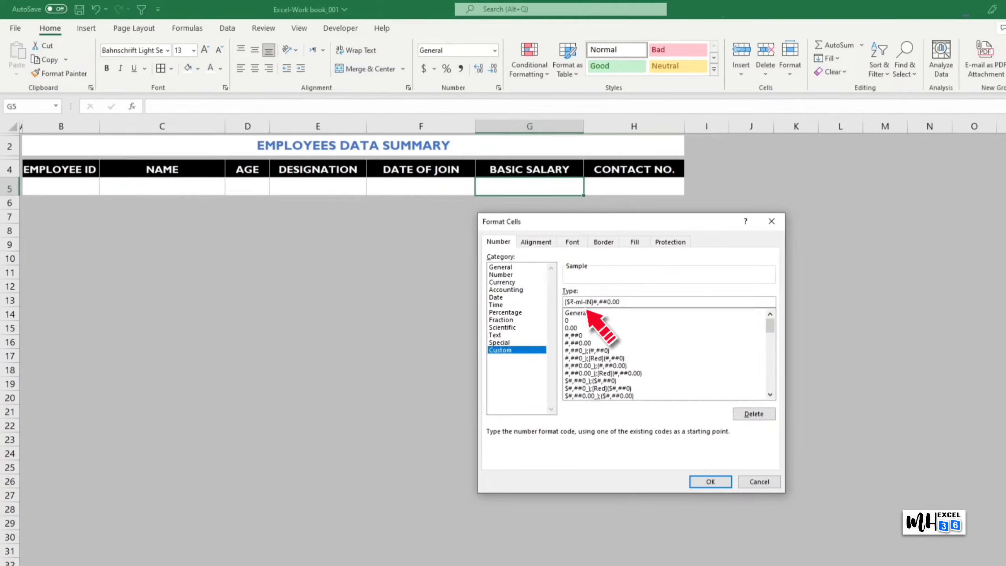
pyautogui.click(710, 481)
pyautogui.click(884, 317)
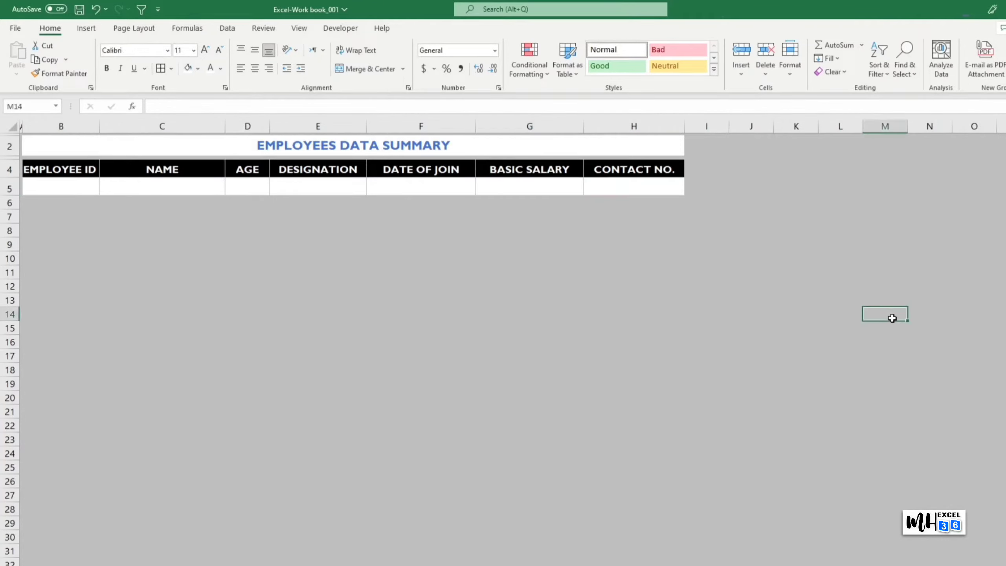
# Step: Center the contents of the data row cells B5:H5 horizontally
pyautogui.moveTo(60, 187); pyautogui.dragTo(613, 186)
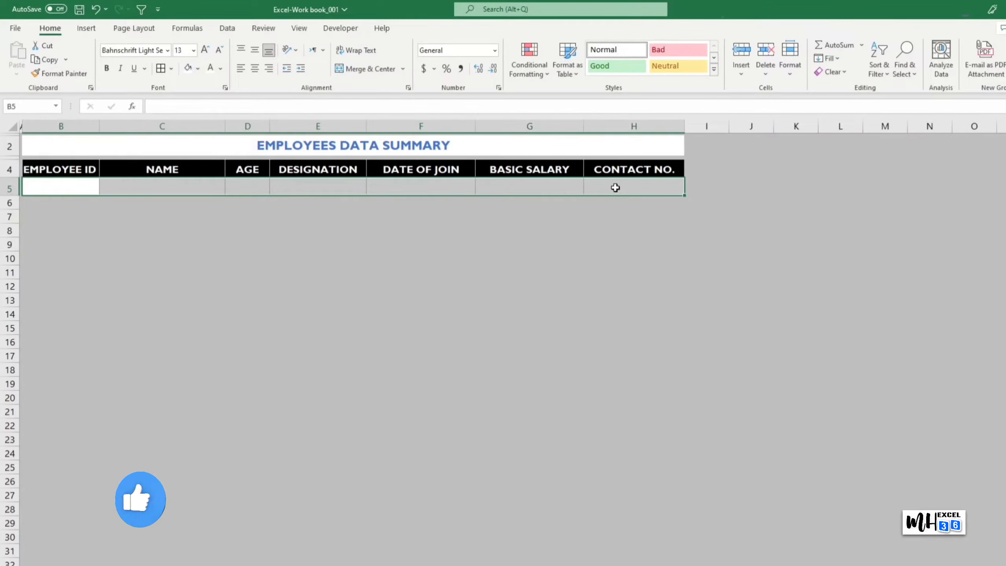
pyautogui.click(255, 69)
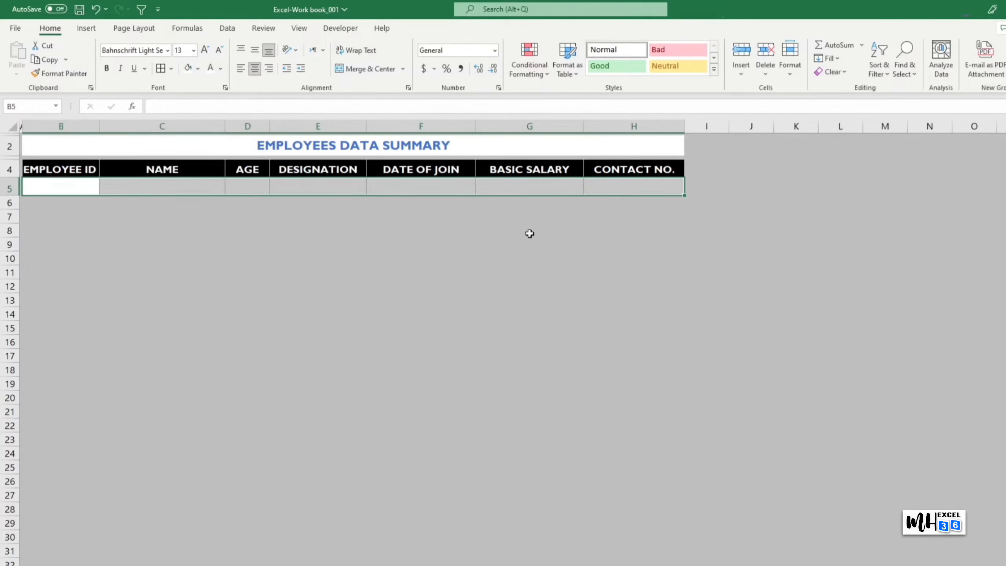
pyautogui.click(913, 361)
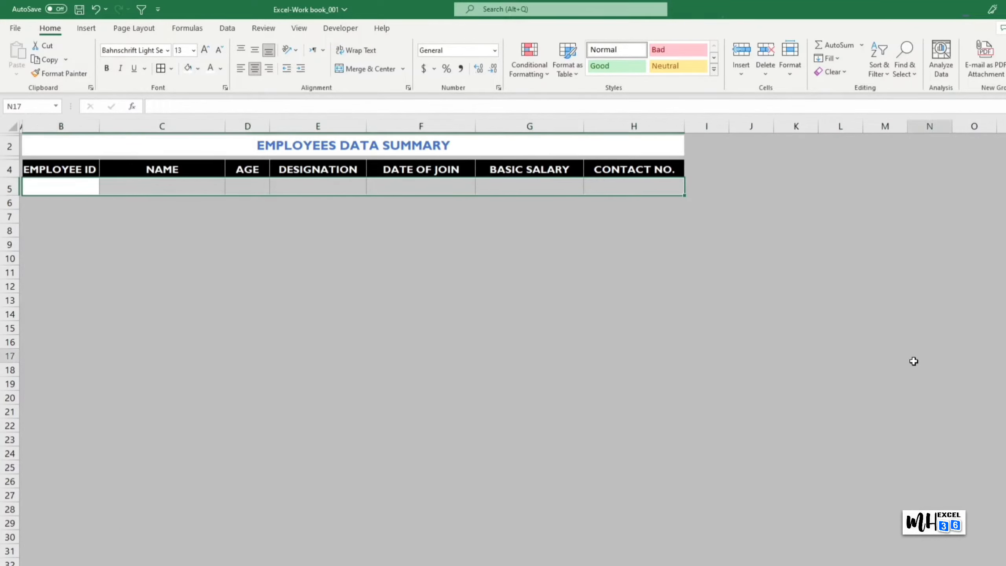
# Step: Open the data entry form from the Employee ID header cell, accepting the first row as column labels
pyautogui.click(90, 170)
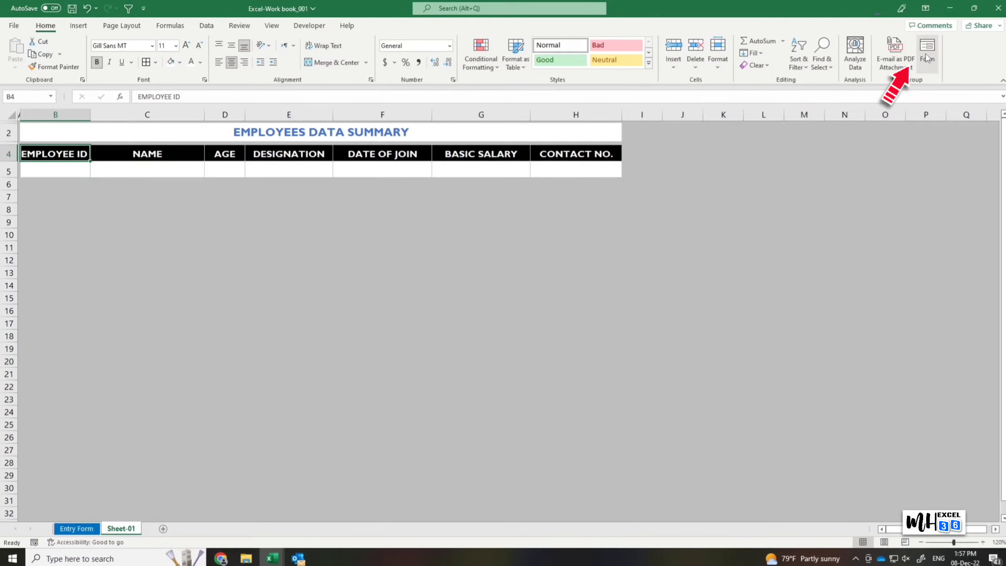
pyautogui.click(926, 59)
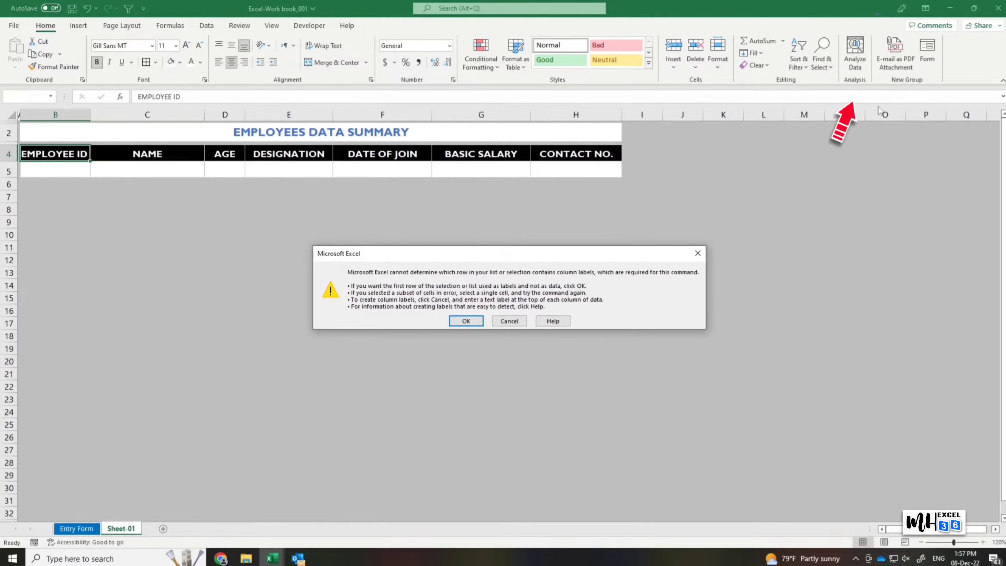
pyautogui.click(475, 324)
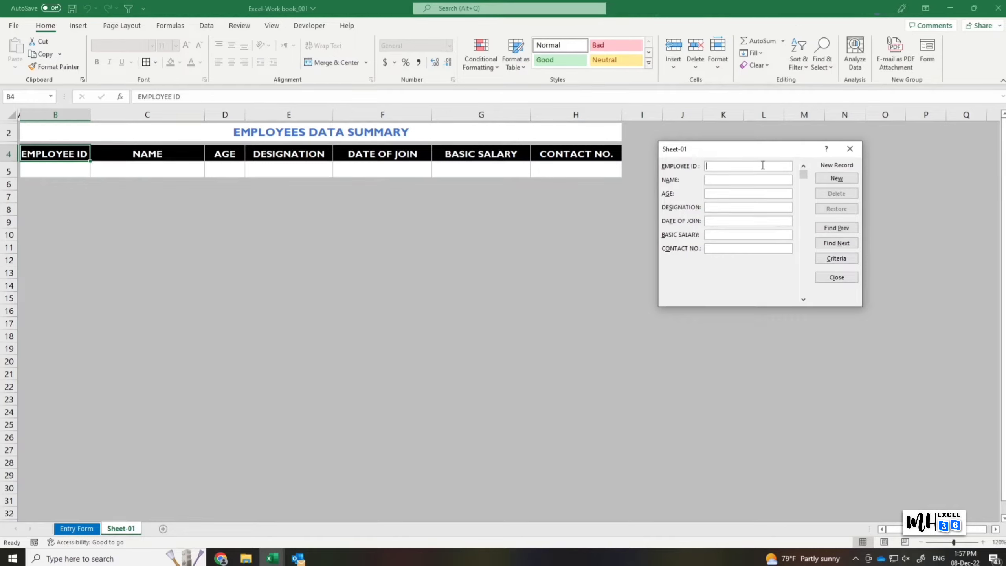
pyautogui.moveTo(757, 150); pyautogui.dragTo(744, 150)
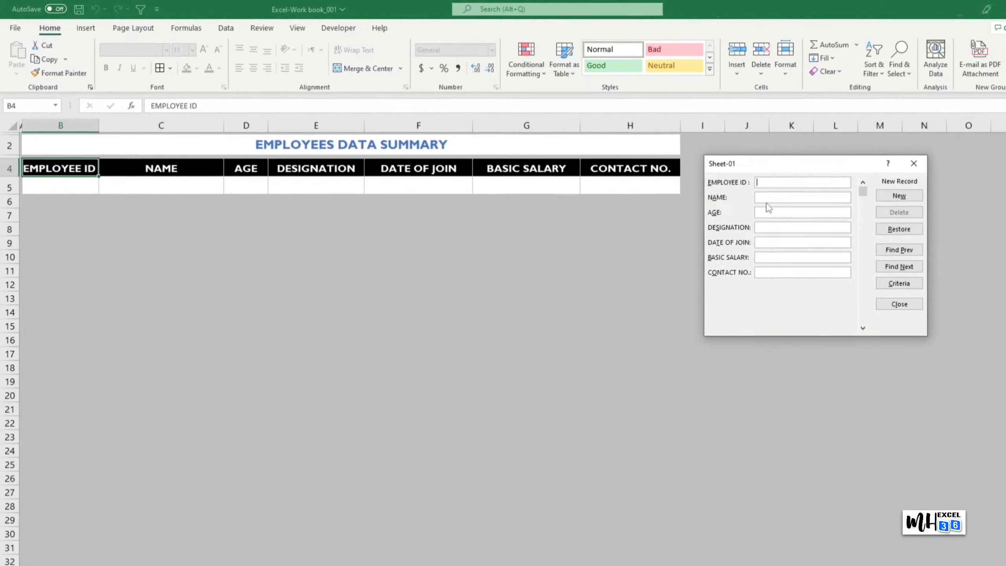
# Step: Fill in a new record with the employee's ID and full name, age 25, designation Document Controller and join date 4/8/2018
pyautogui.write('20236')
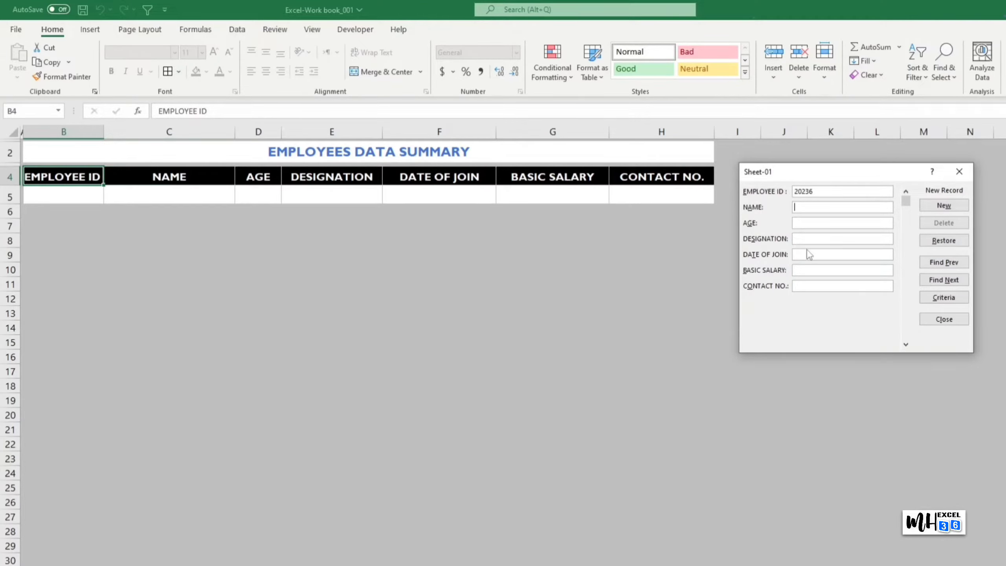
pyautogui.write('Aman ')
pyautogui.write('Hashim')
pyautogui.write('Document Cont')
pyautogui.write('roller')
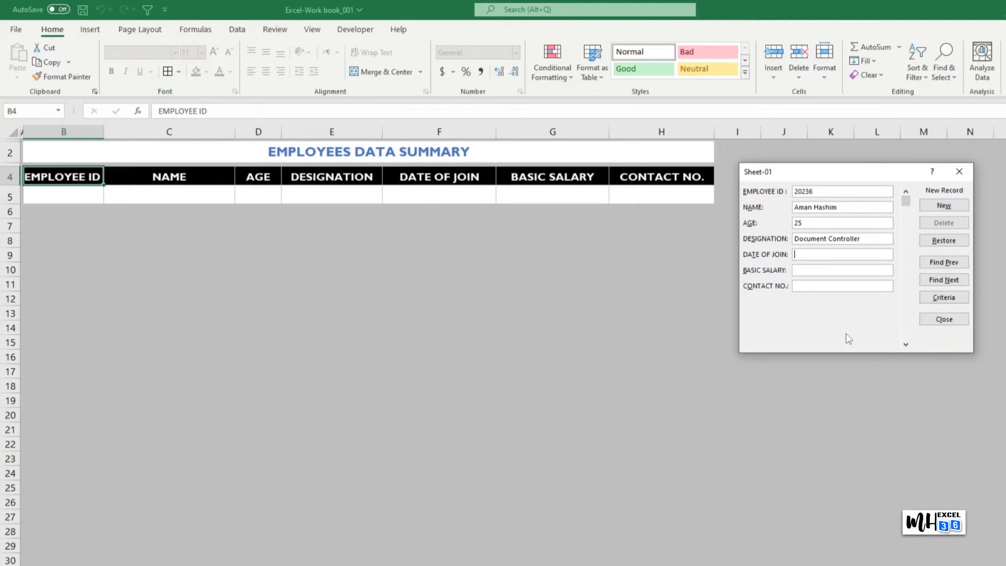
pyautogui.write('4/8/20')
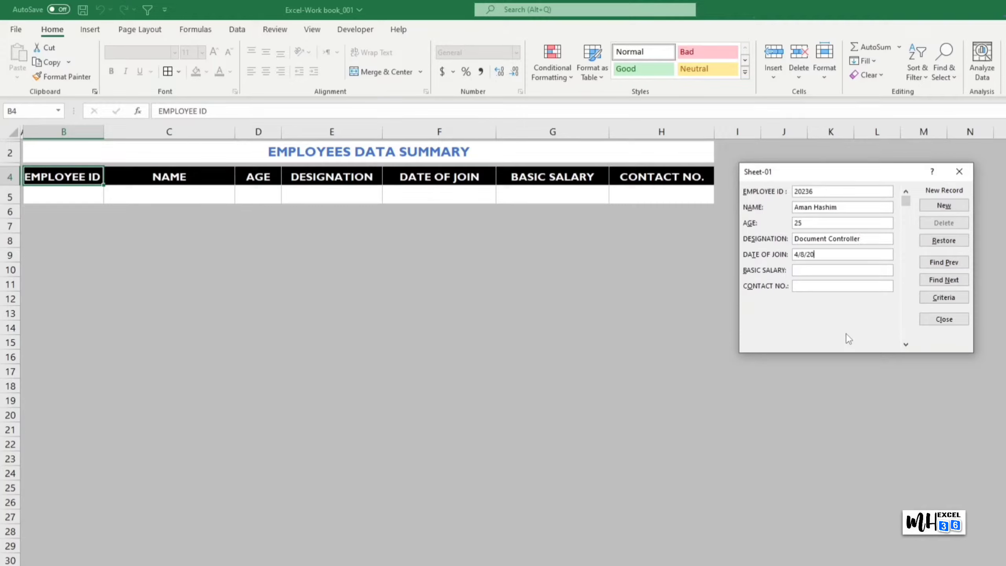
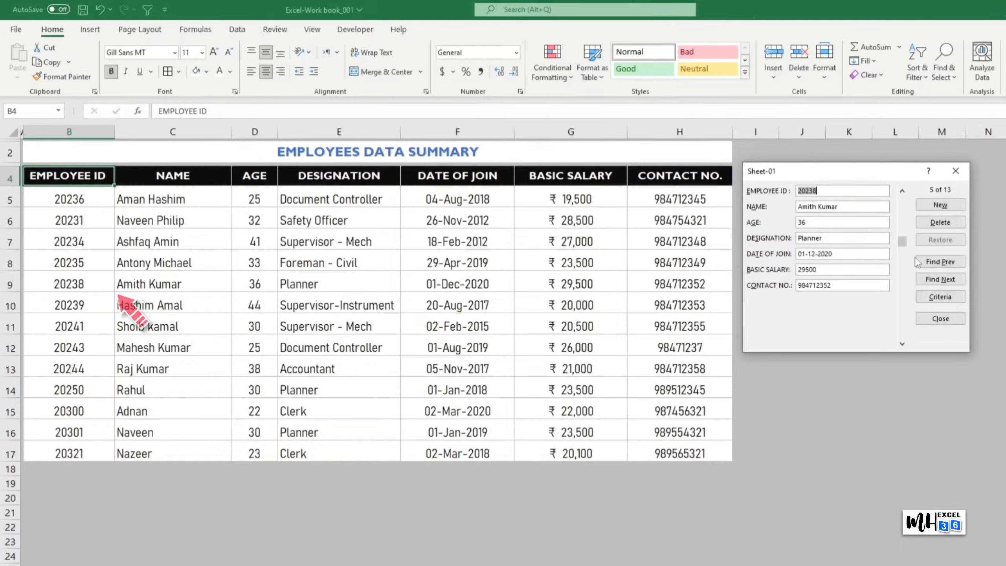
# Step: Permanently delete the fifth employee record, the 36-year-old Planner, and close the data entry form
pyautogui.click(952, 224)
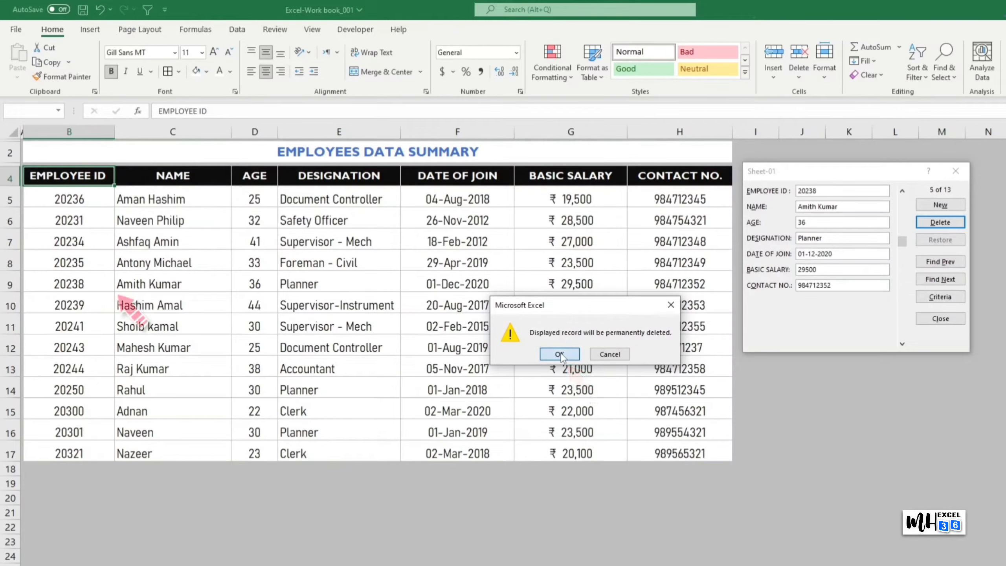
pyautogui.click(559, 354)
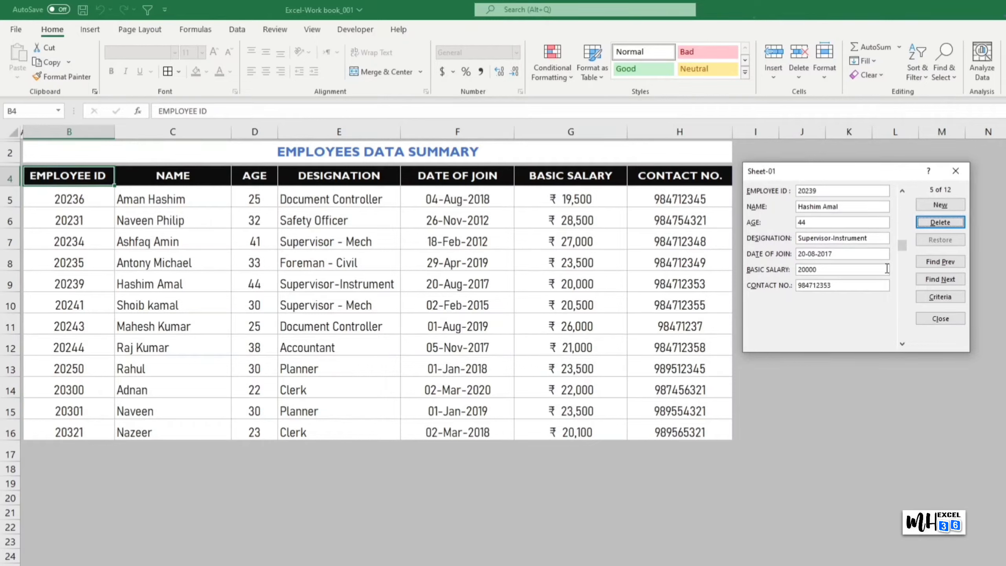
pyautogui.click(958, 173)
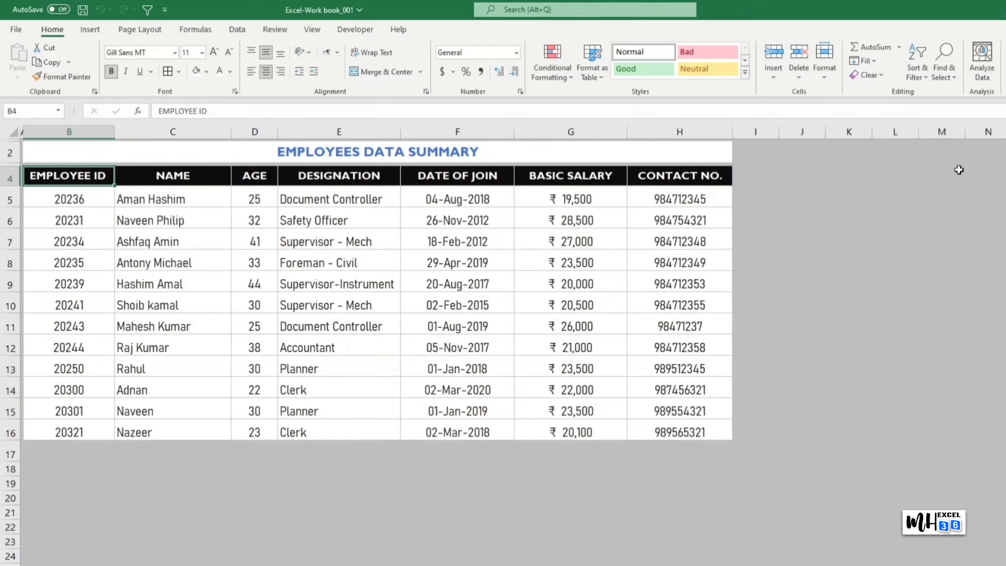
pyautogui.click(941, 429)
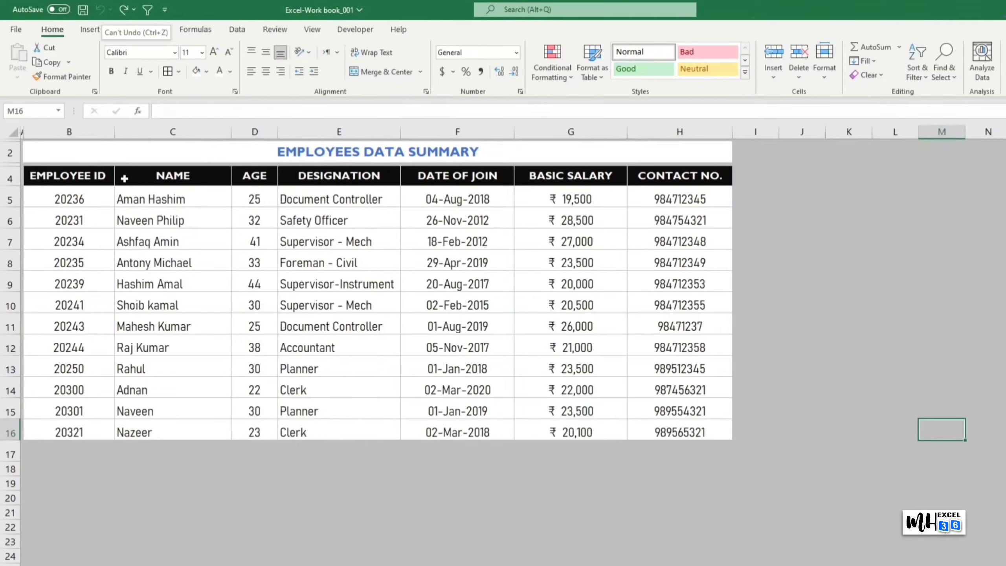
# Step: Convert the range B4:H16 into a table with headers and turn off its filter buttons
pyautogui.click(60, 178)
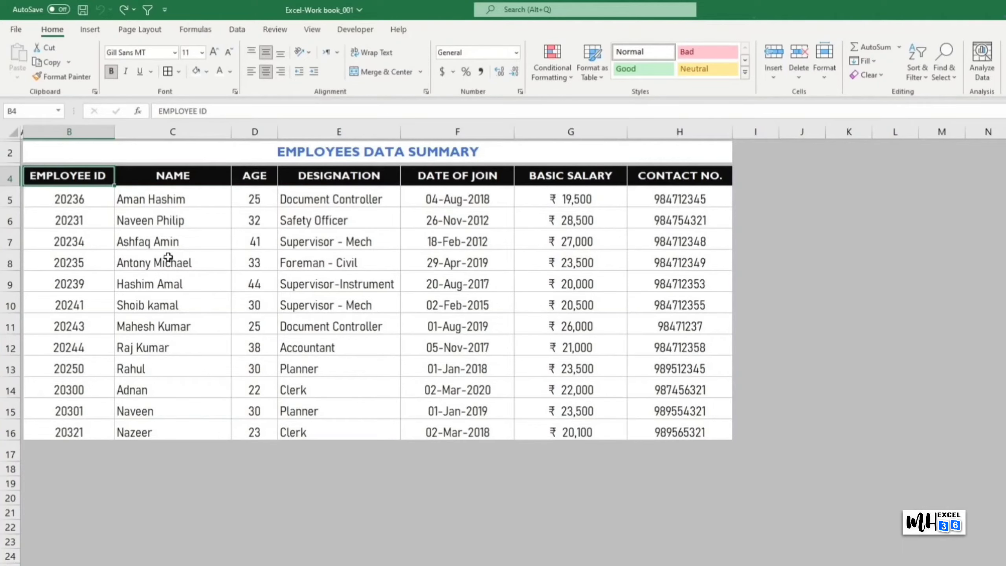
pyautogui.hotkey('ctrl', 't')
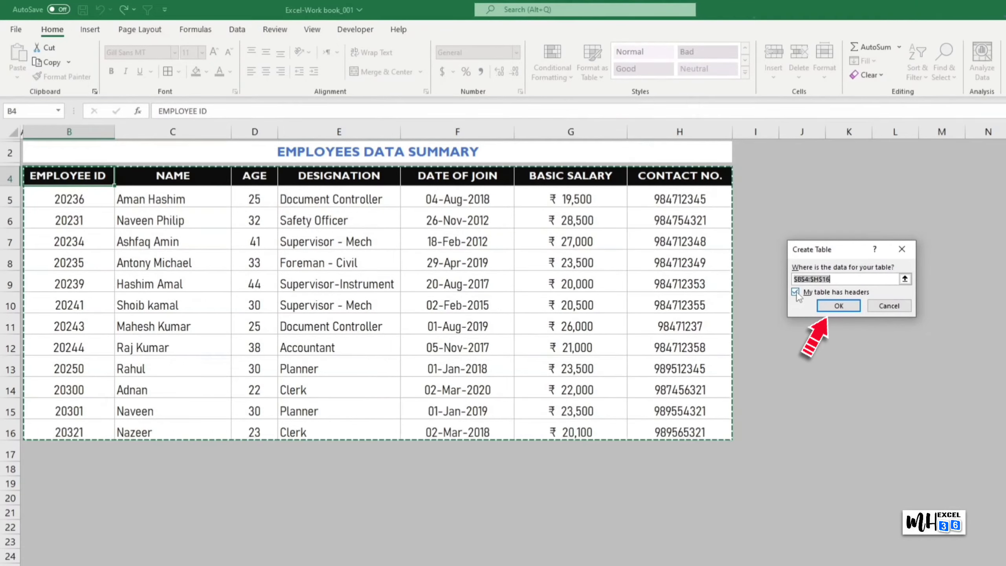
pyautogui.click(836, 305)
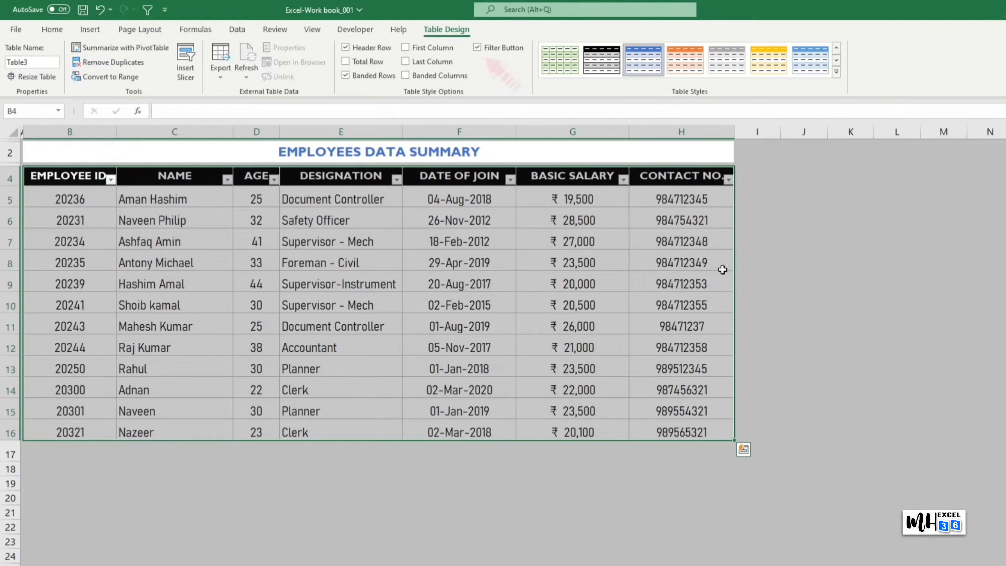
pyautogui.click(478, 48)
pyautogui.click(907, 301)
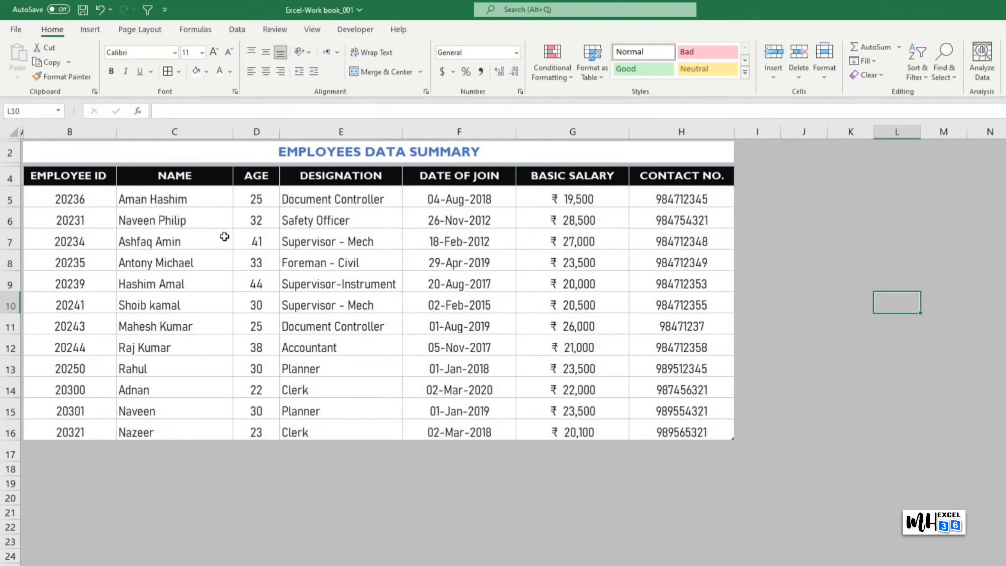
# Step: Delete the third employee record, the 41-year-old Supervisor - Mech, through the data entry form and close the form
pyautogui.click(102, 178)
pyautogui.click(51, 29)
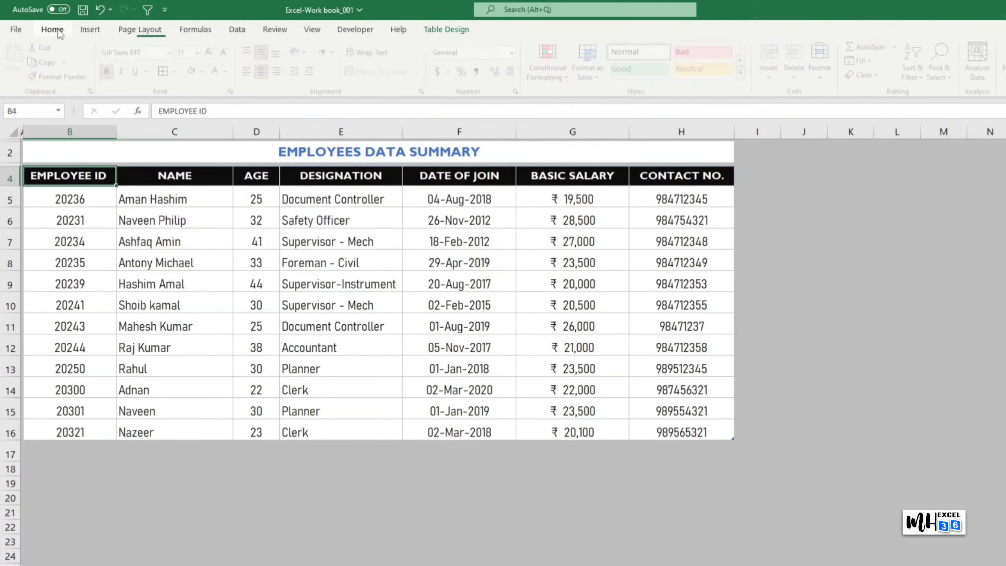
pyautogui.hotkey('alt', 'd')
pyautogui.press('o')
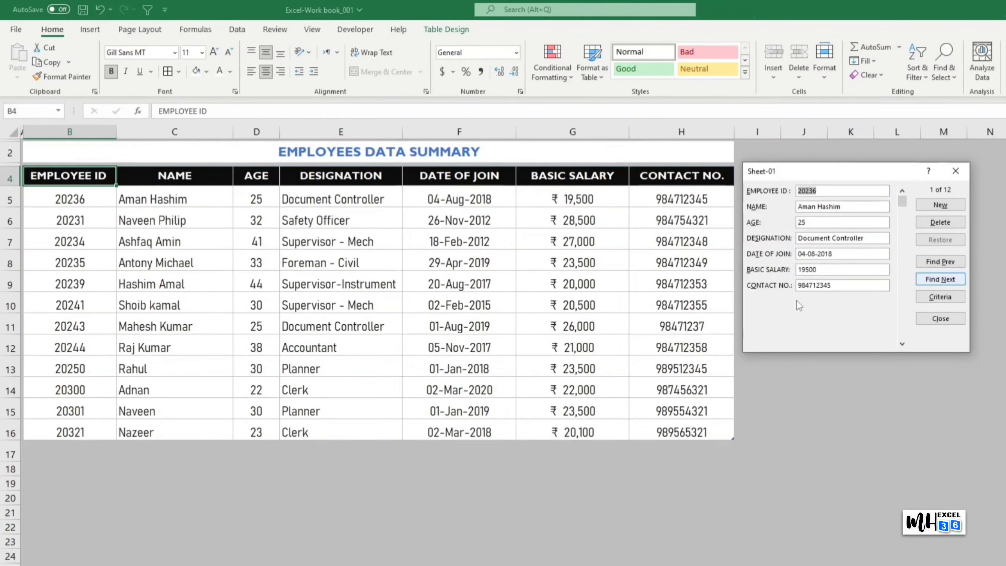
pyautogui.doubleClick(903, 343)
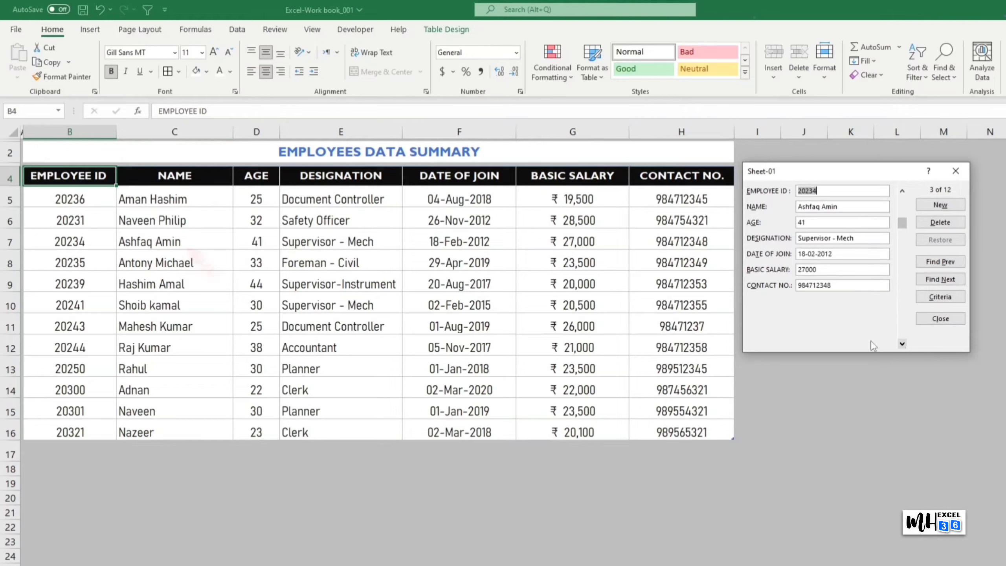
pyautogui.click(815, 190)
pyautogui.click(940, 224)
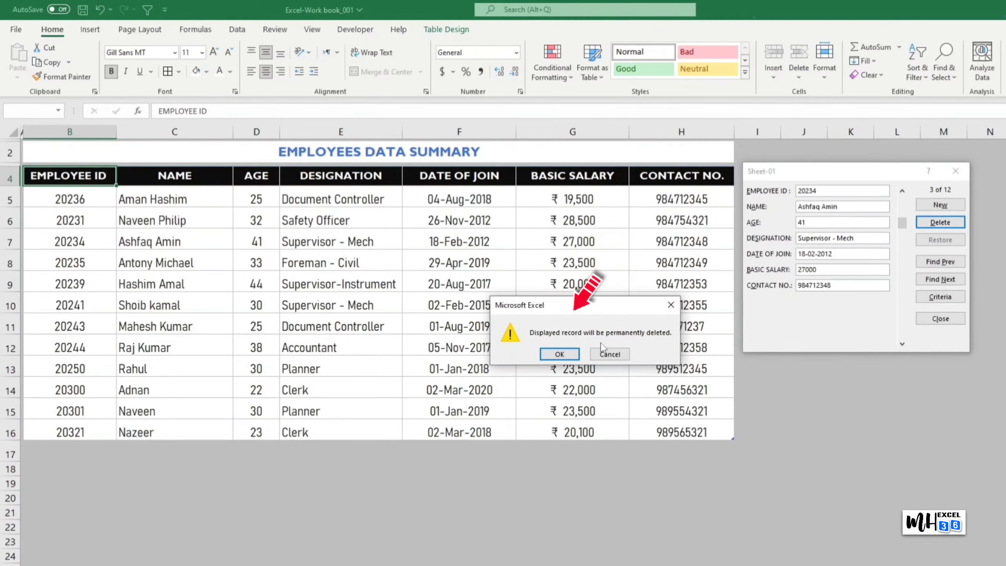
pyautogui.click(572, 356)
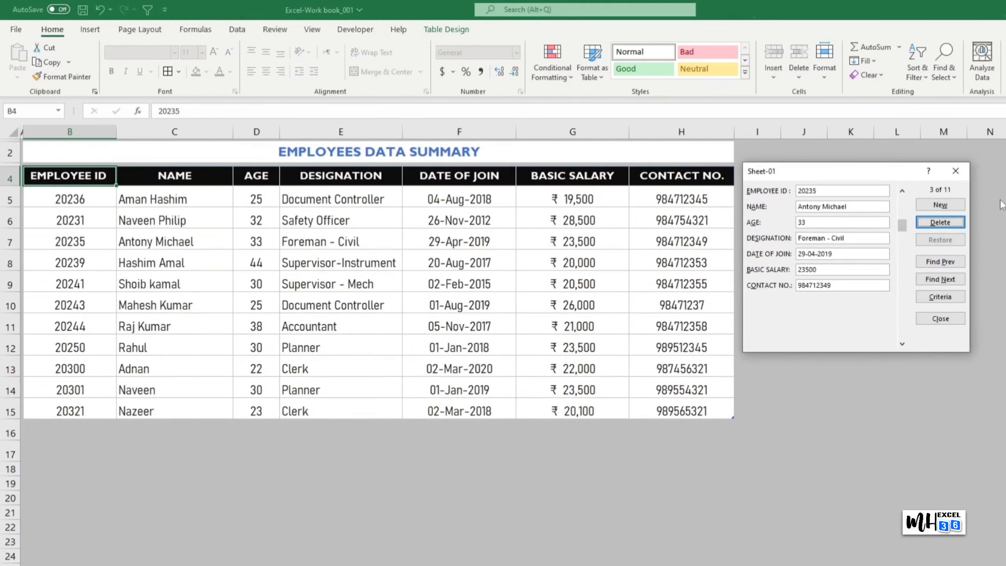
pyautogui.click(955, 171)
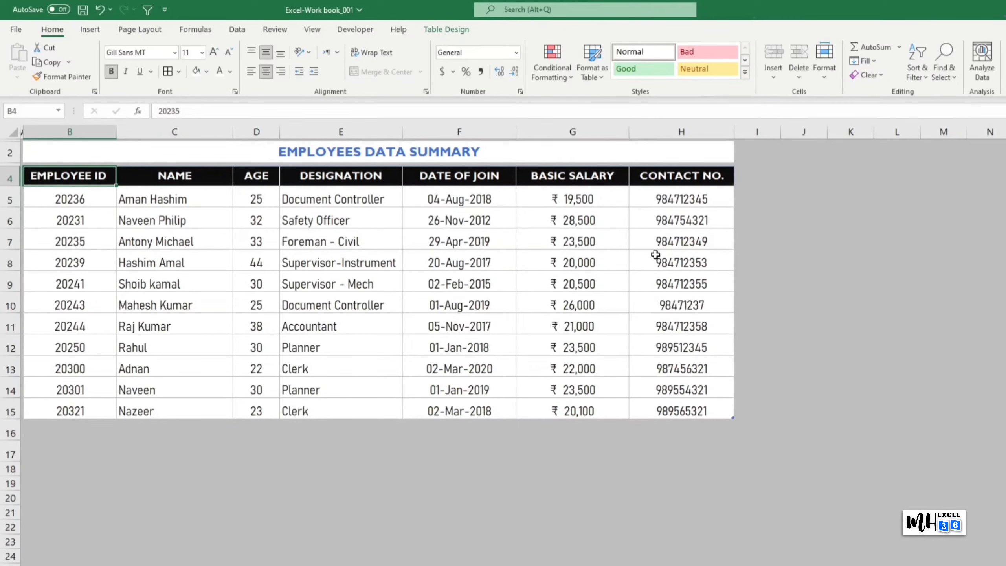
# Step: Undo the last record deletion in the employee table
pyautogui.click(101, 10)
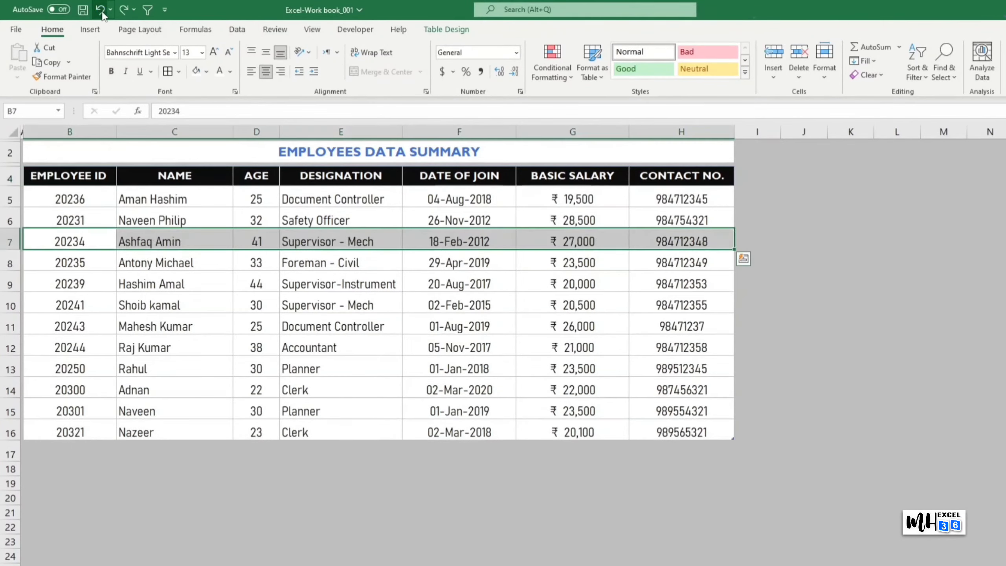
pyautogui.click(795, 243)
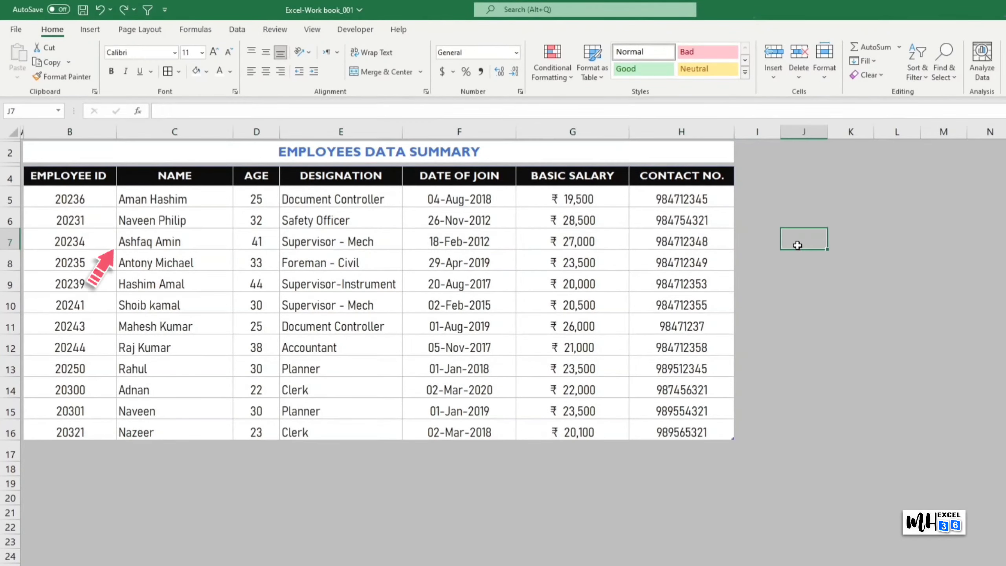
# Step: Reopen the data entry form from the Employee ID header and browse the employee records forward and backward
pyautogui.click(66, 178)
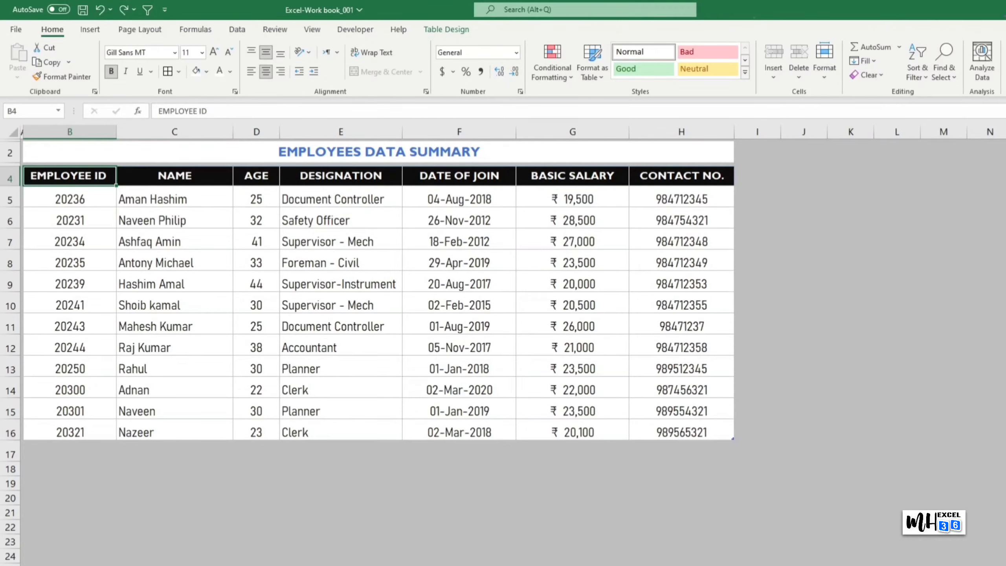
pyautogui.click(1004, 59)
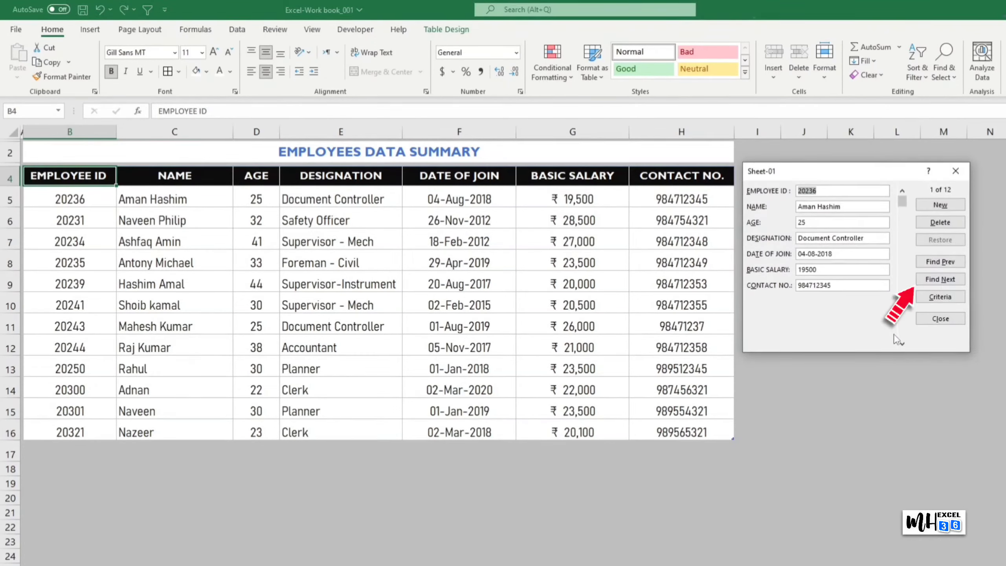
pyautogui.click(957, 285)
pyautogui.click(957, 285)
pyautogui.click(957, 285)
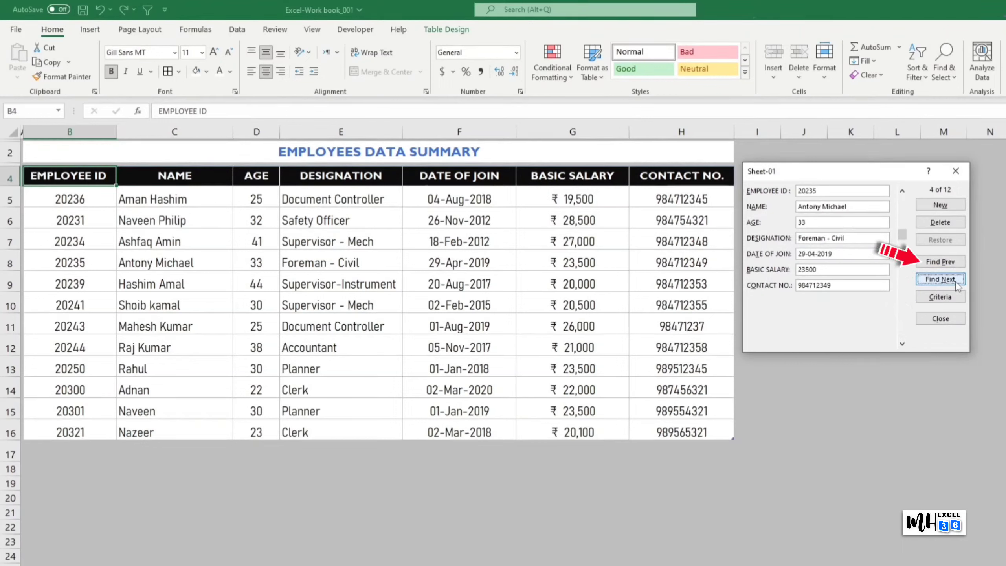
pyautogui.click(957, 286)
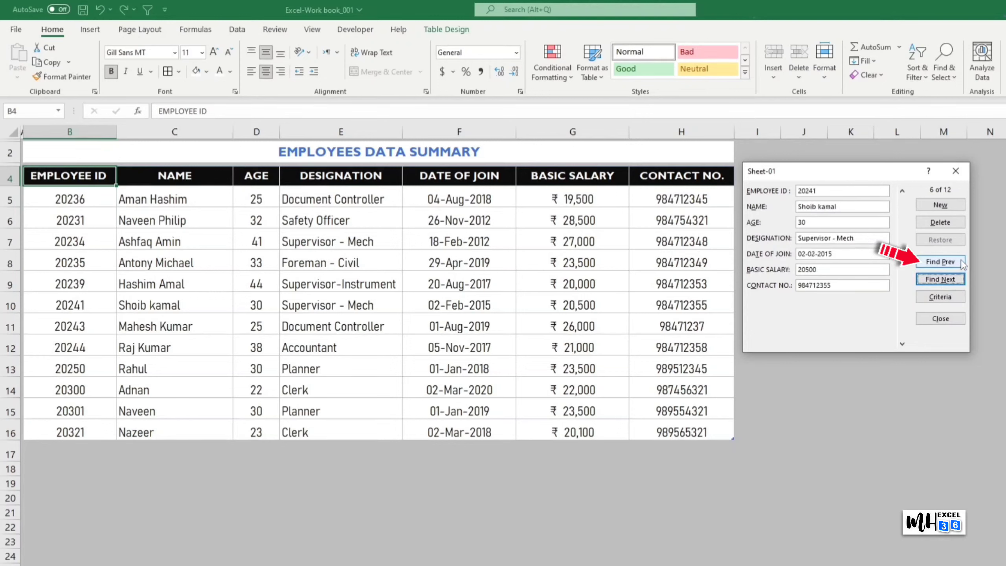
pyautogui.click(961, 263)
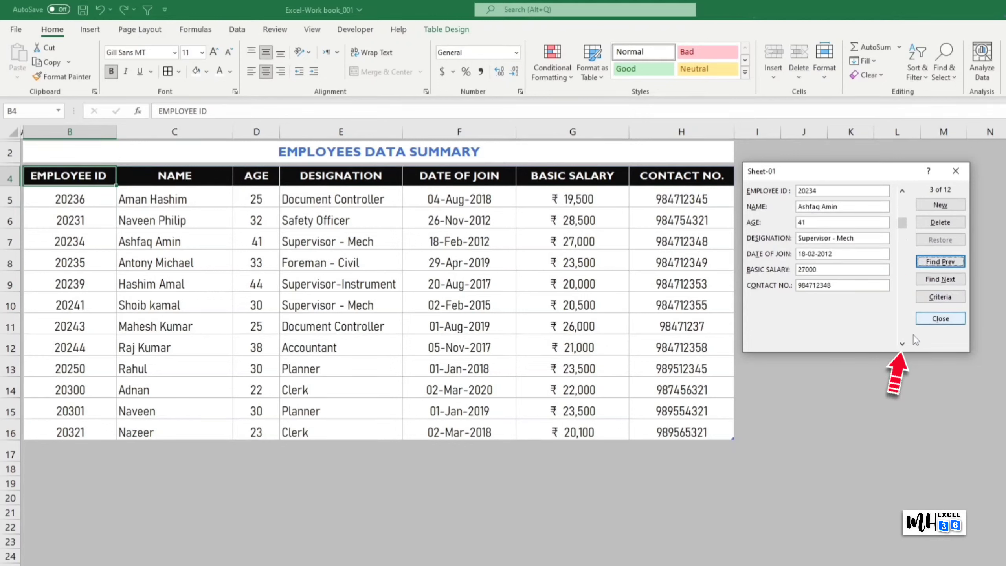
pyautogui.click(902, 344)
pyautogui.click(901, 343)
pyautogui.click(902, 343)
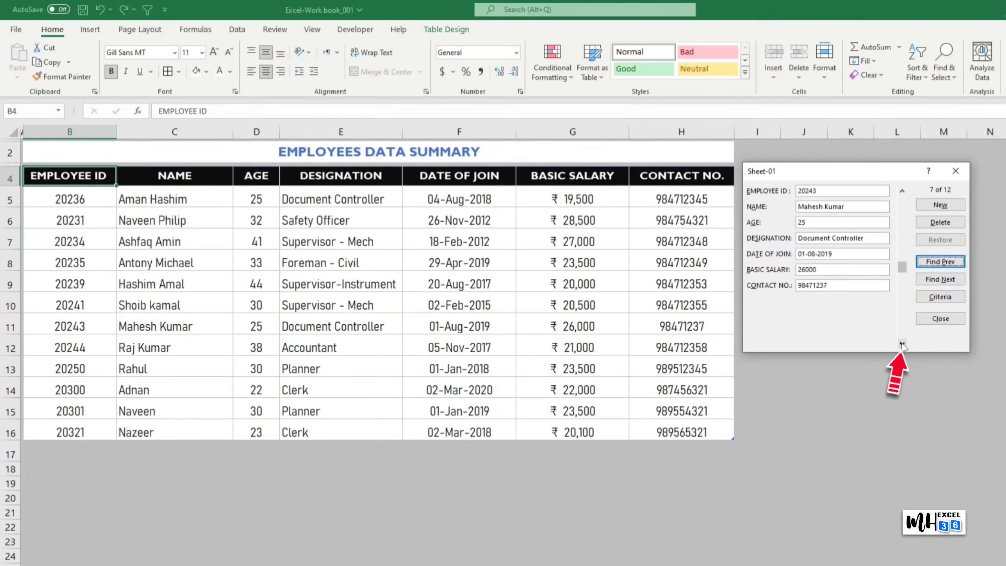
pyautogui.click(902, 344)
pyautogui.click(902, 343)
pyautogui.click(902, 343)
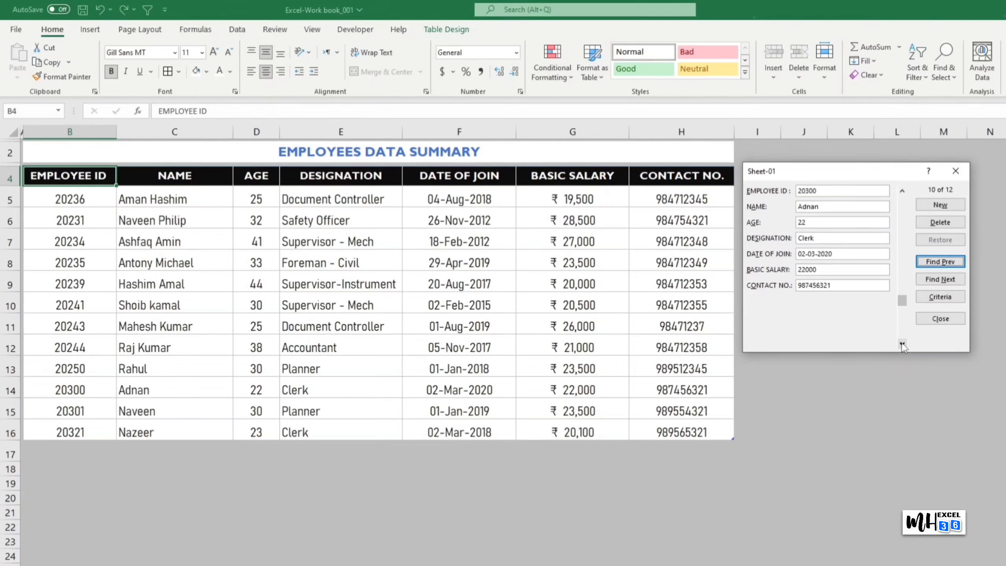
# Step: Search the form's records using the employee ID of the 22-year-old Clerk as the criterion
pyautogui.click(952, 300)
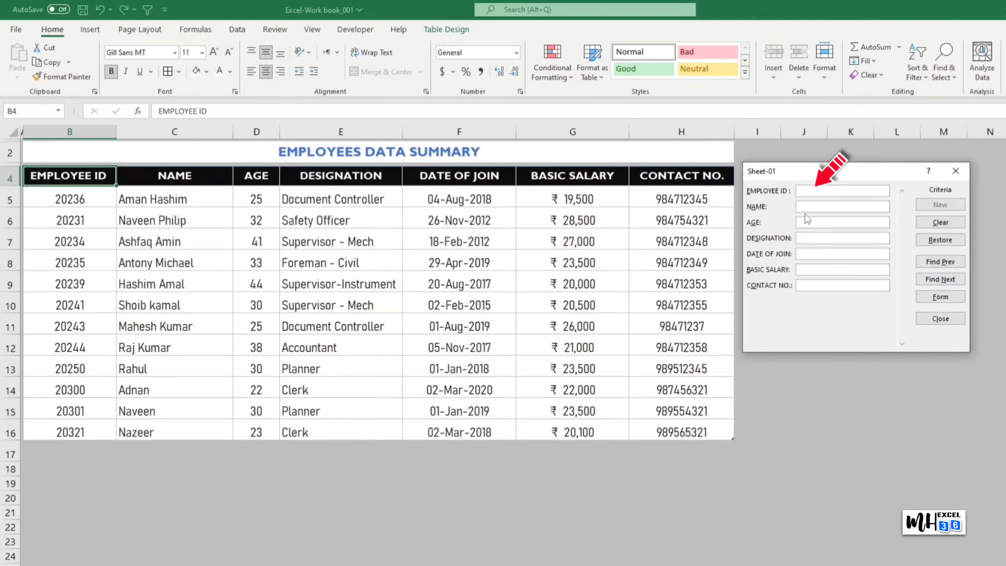
pyautogui.write('20300')
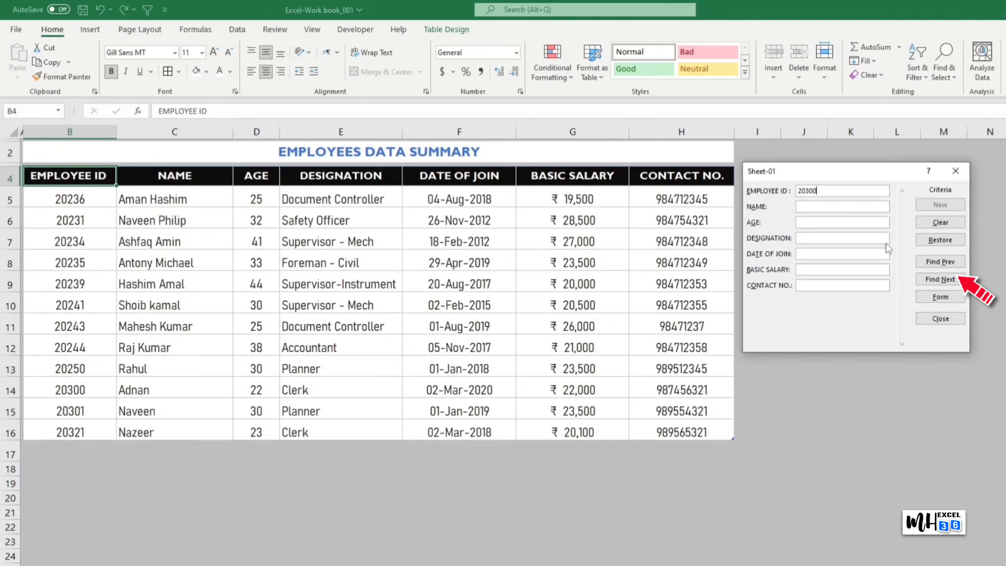
pyautogui.click(947, 280)
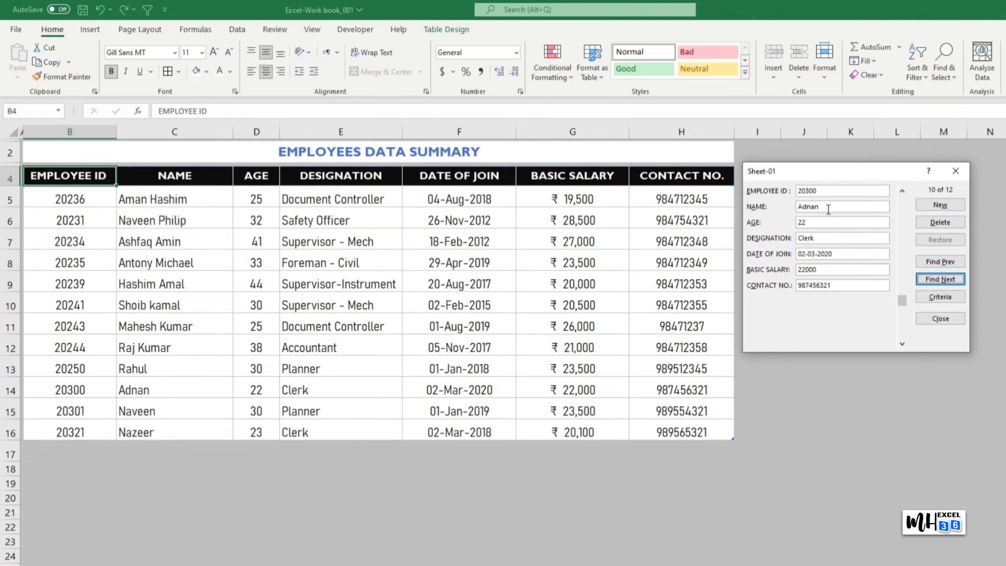
# Step: Append the employee's surname to the name in the 22-year-old Clerk's record, save it and close the form
pyautogui.click(823, 206)
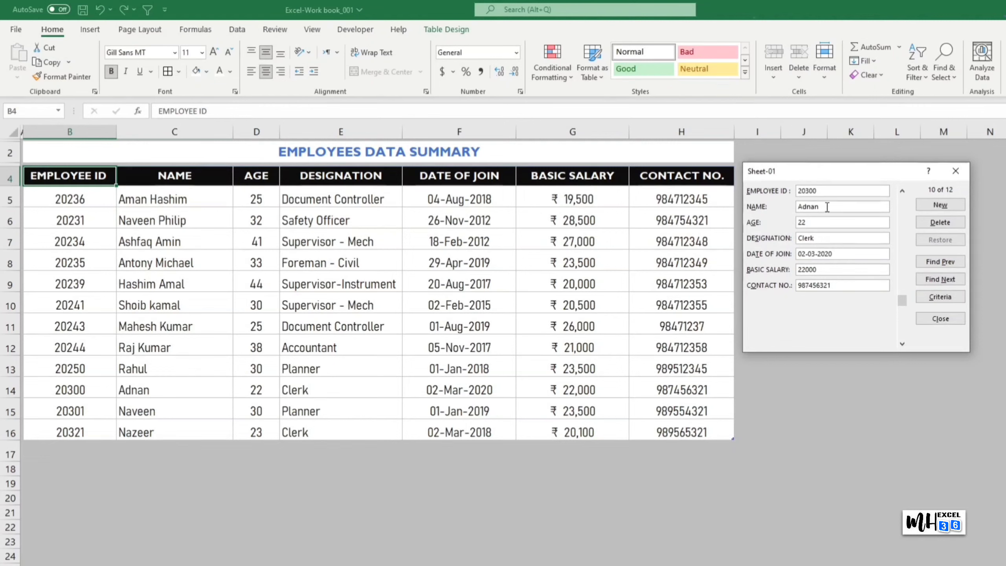
pyautogui.write('Hisham')
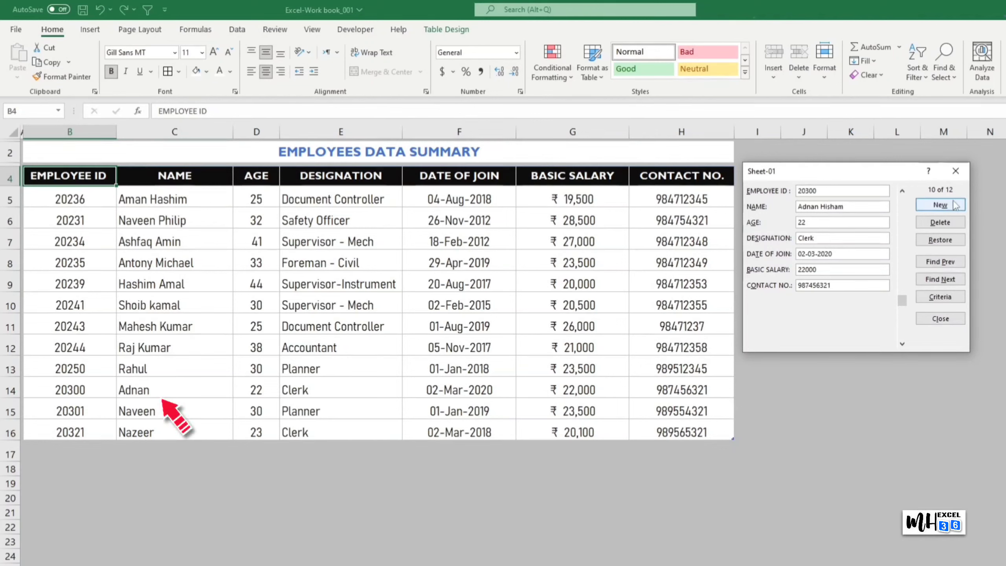
pyautogui.press('Return')
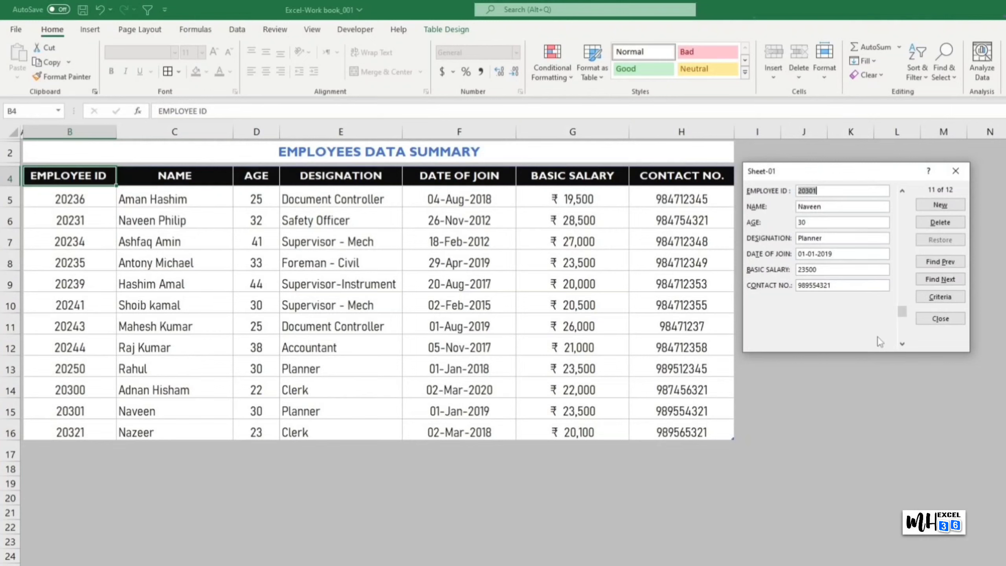
pyautogui.click(955, 177)
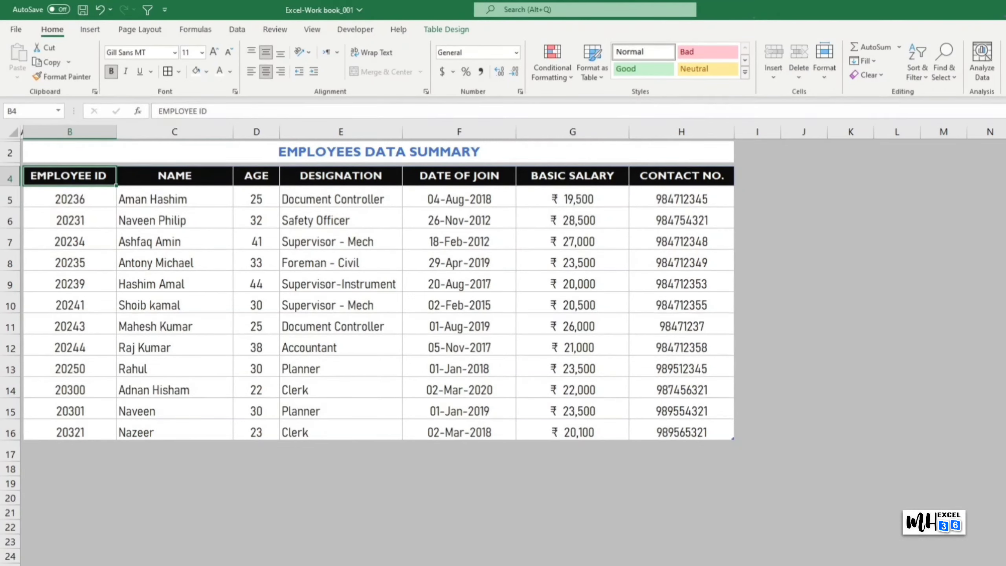